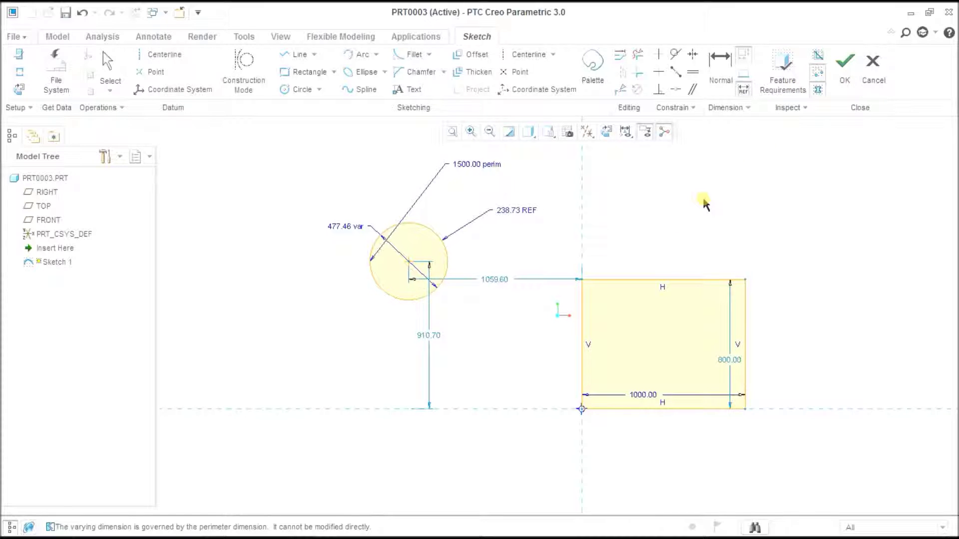
Check Sketch 1's feature requirements and review both listed entries, all satisfied
{"action": "left_click", "coordinate": [774, 80]}
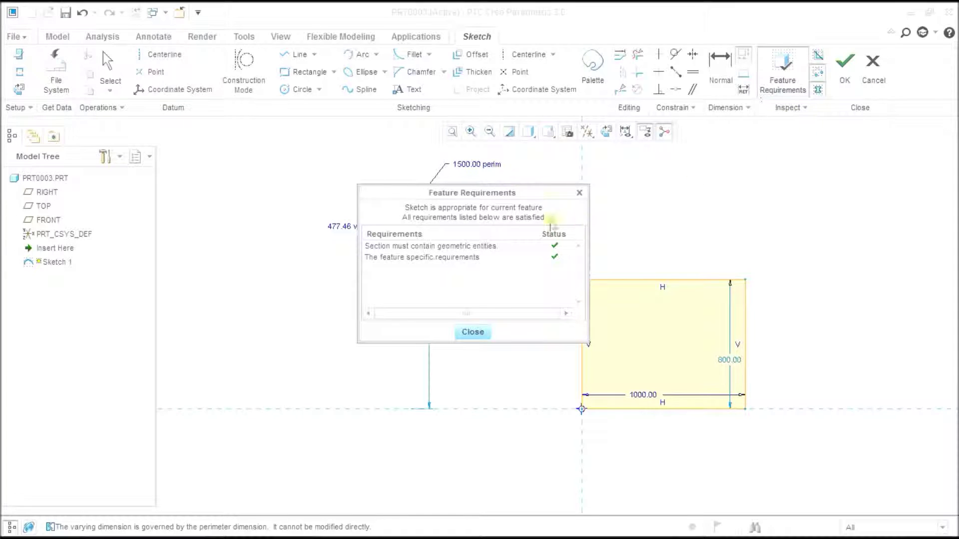
{"action": "left_click", "coordinate": [467, 248]}
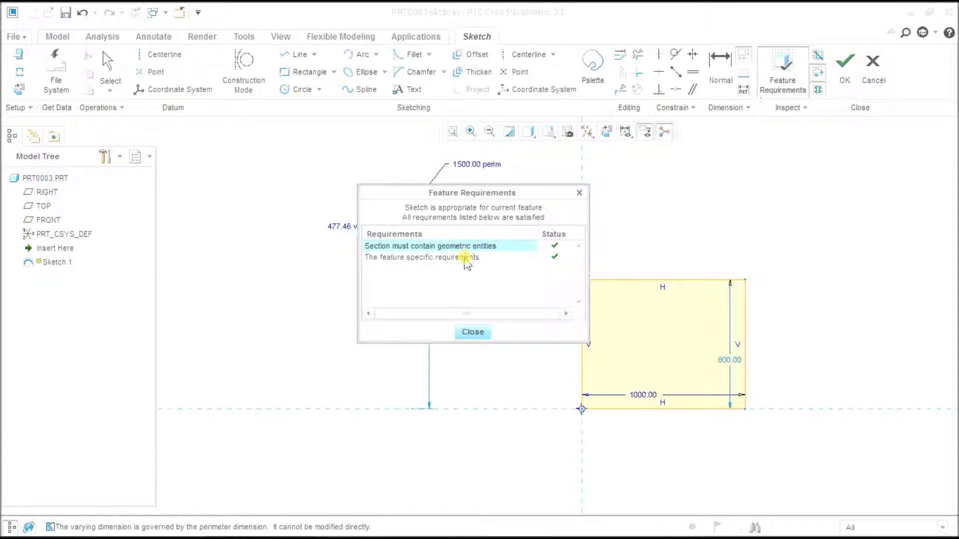
{"action": "left_click", "coordinate": [467, 259]}
{"action": "left_click", "coordinate": [469, 250]}
{"action": "left_click", "coordinate": [469, 258]}
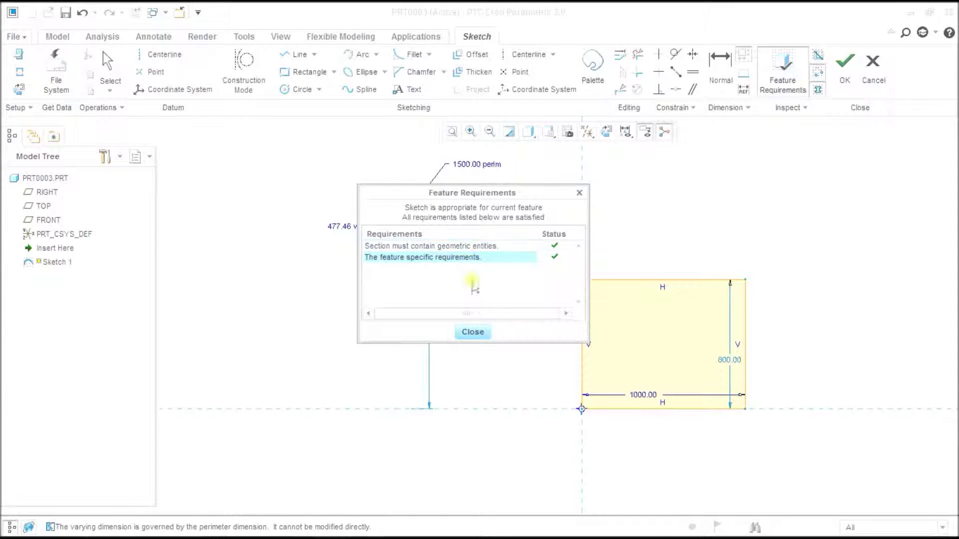
{"action": "left_click", "coordinate": [472, 332]}
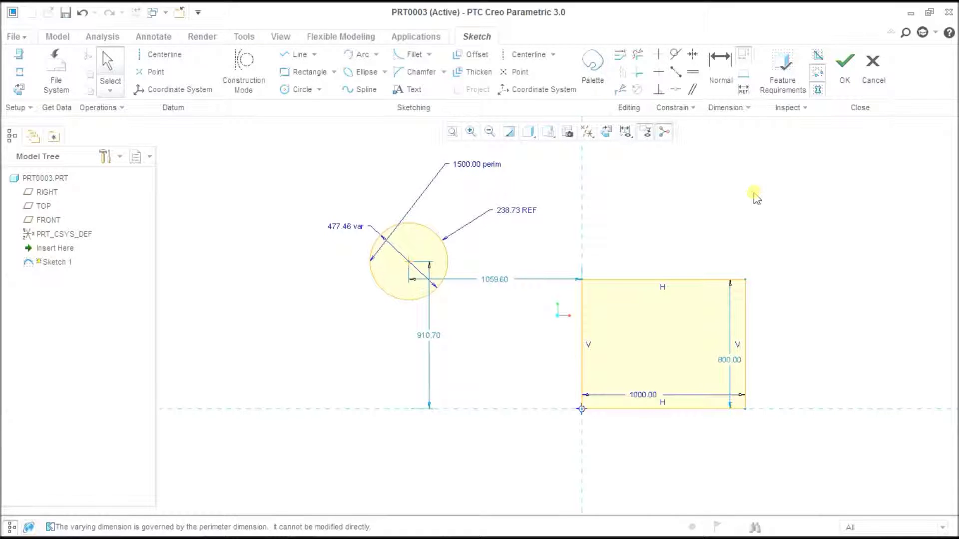
Discard the first sketch, start Extrude 1 sketching on the previous plane, and check its empty requirements
{"action": "left_click", "coordinate": [873, 63]}
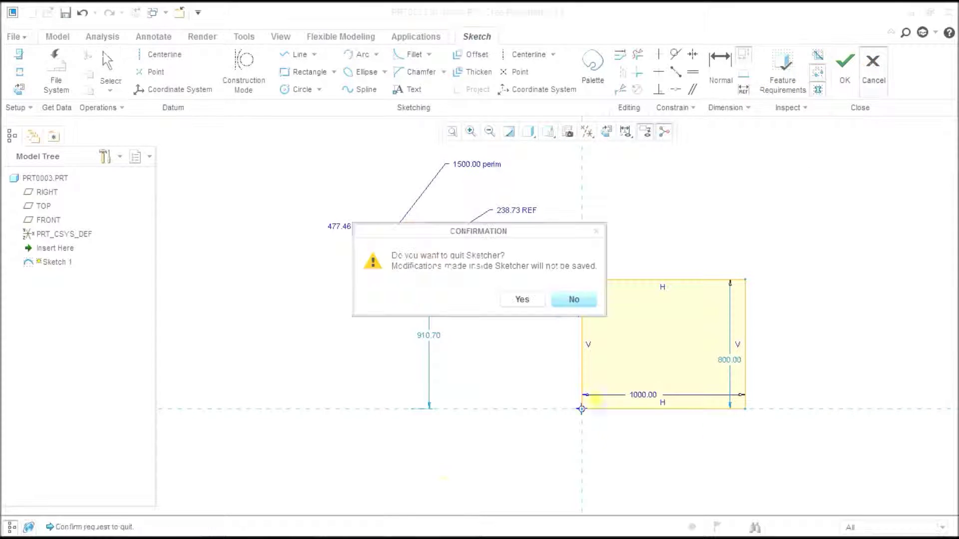
{"action": "left_click", "coordinate": [520, 299]}
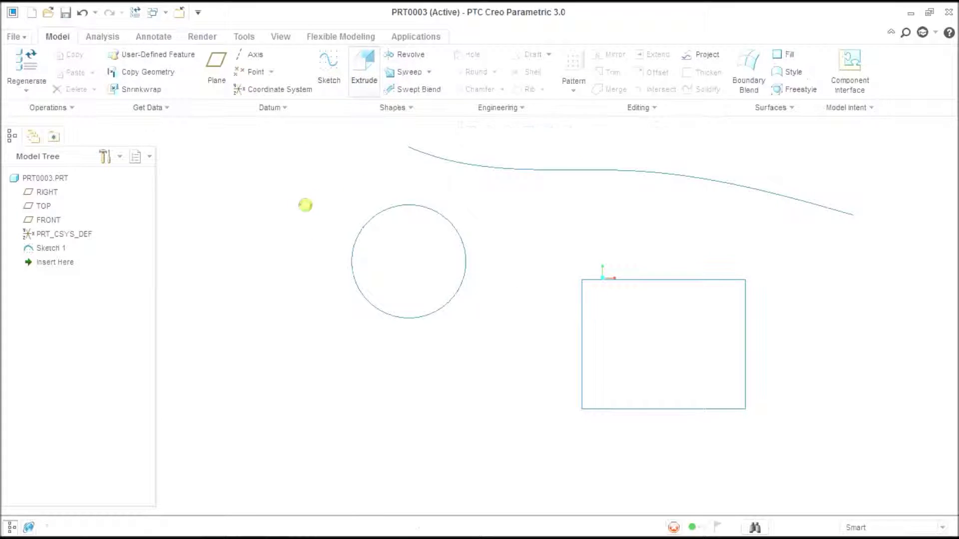
{"action": "left_click", "coordinate": [92, 110]}
{"action": "left_click", "coordinate": [190, 152]}
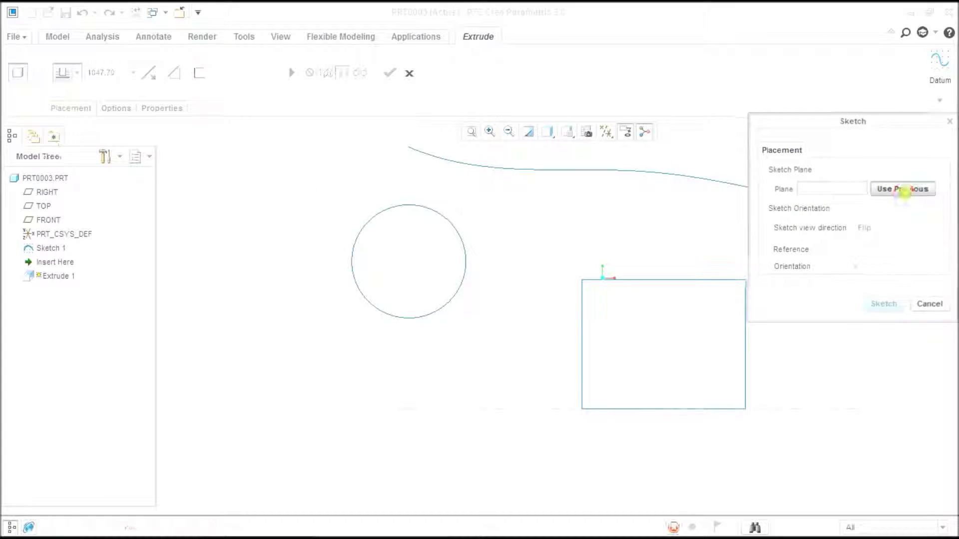
{"action": "left_click", "coordinate": [910, 188]}
{"action": "left_click", "coordinate": [782, 65]}
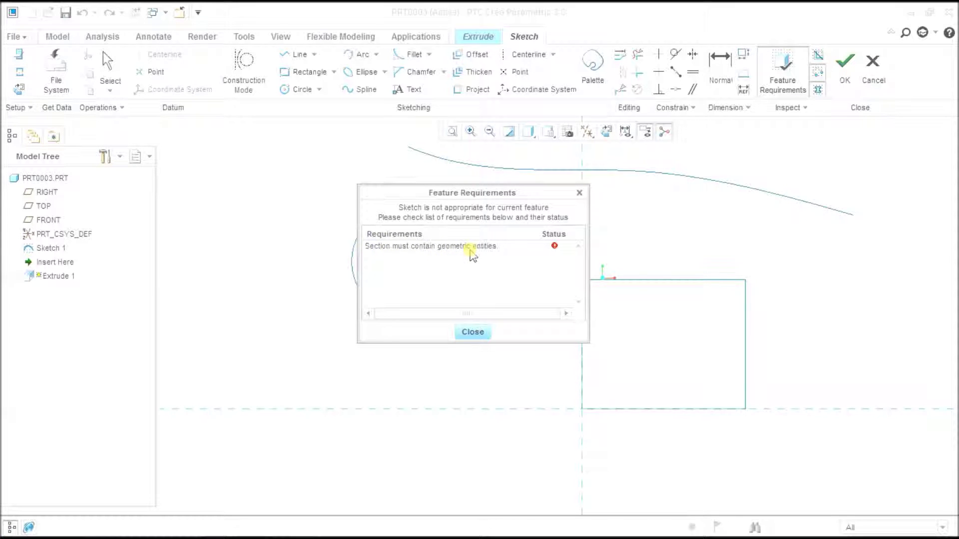
Draw a 655.76 by 396.91 rectangle below-left of the circle
{"action": "left_click", "coordinate": [472, 332]}
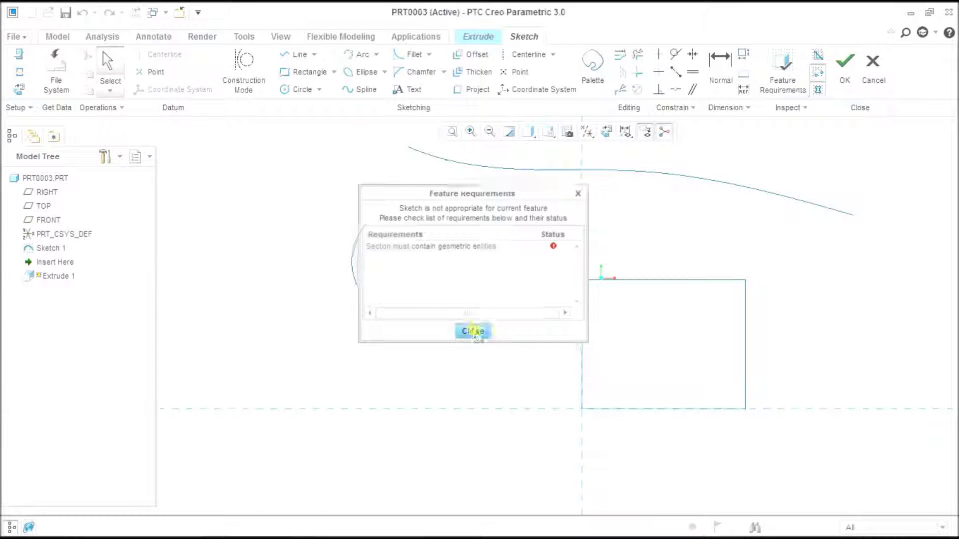
{"action": "left_click", "coordinate": [289, 74]}
{"action": "left_click", "coordinate": [244, 321]}
{"action": "left_click", "coordinate": [352, 386]}
{"action": "middle_click", "coordinate": [663, 313]}
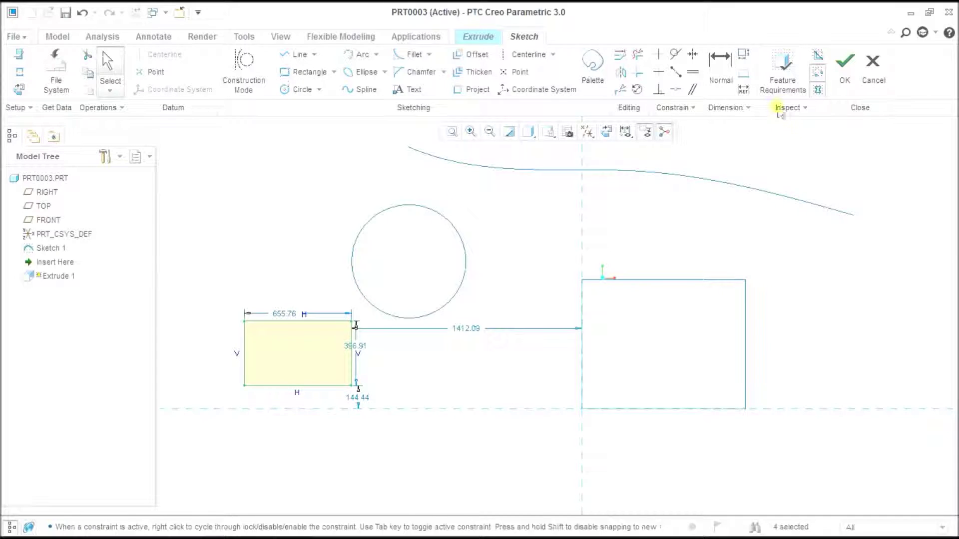
Confirm the section now meets requirements and complete Extrude 1 as a 1047.70-deep solid block
{"action": "left_click", "coordinate": [781, 85]}
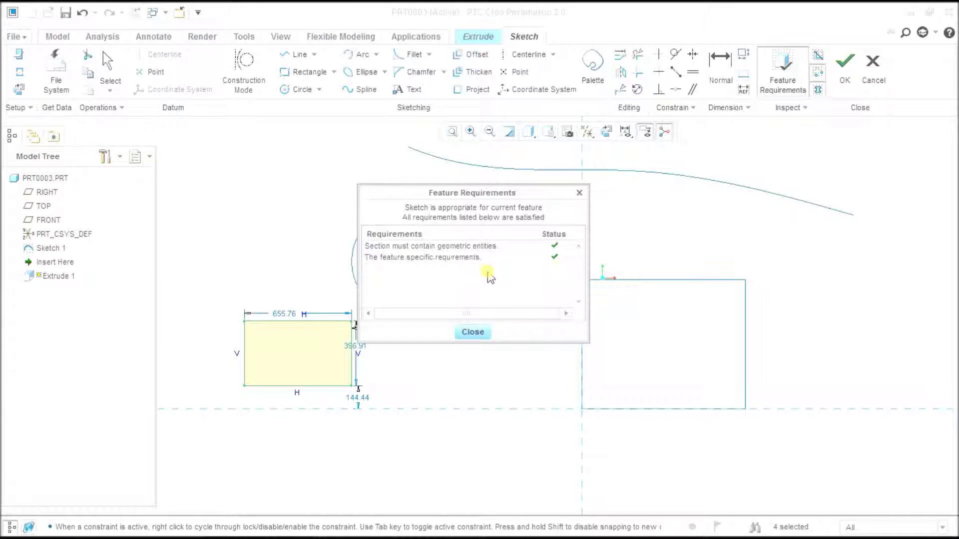
{"action": "left_click", "coordinate": [489, 334]}
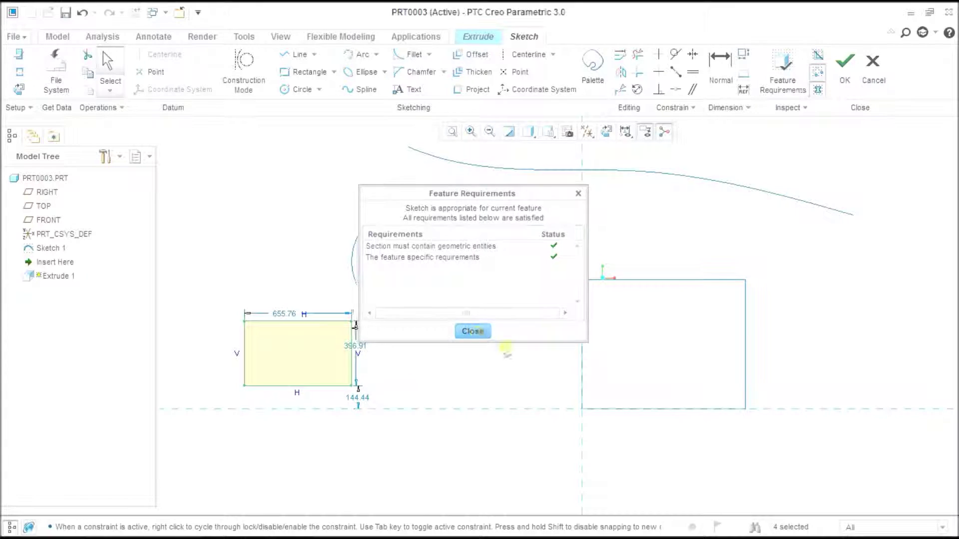
{"action": "left_click", "coordinate": [845, 82]}
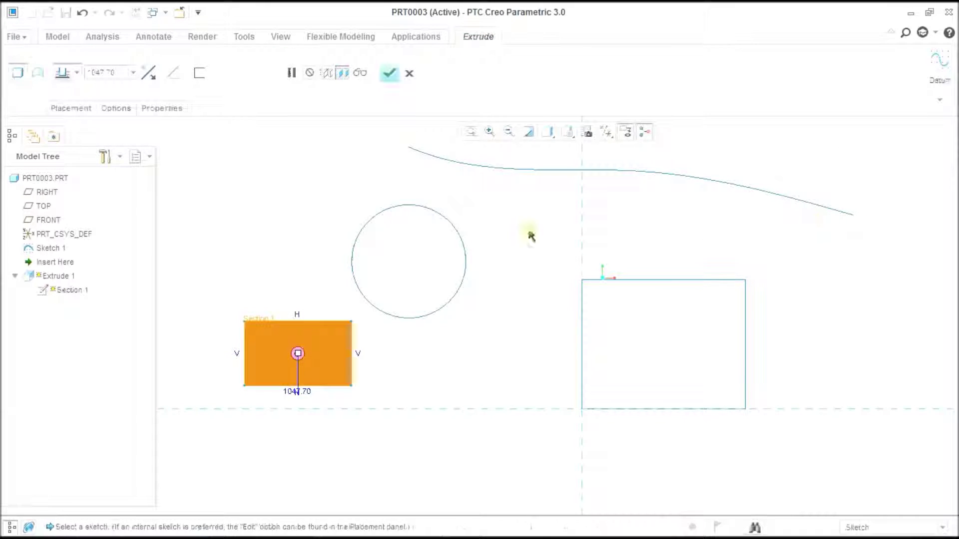
{"action": "left_click", "coordinate": [390, 72]}
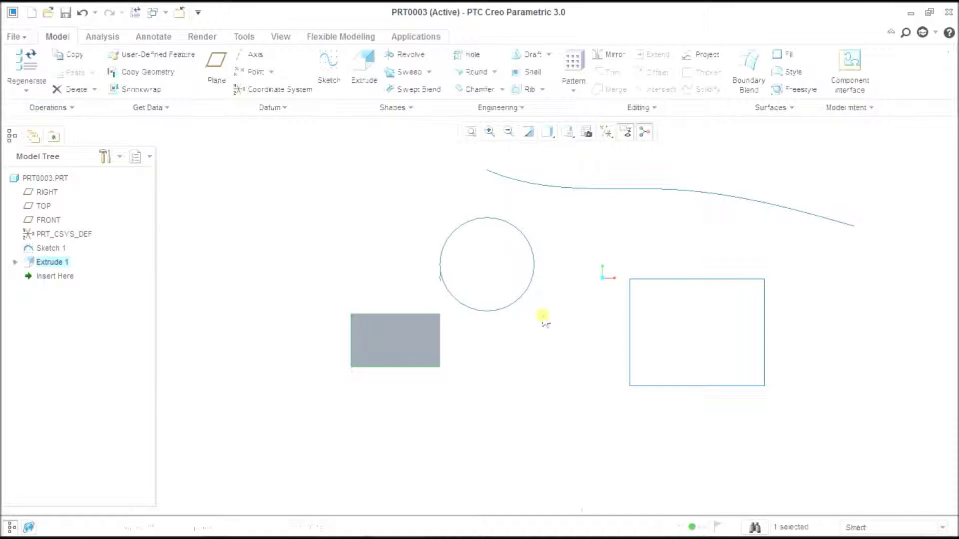
Start Revolve 1 with a new sketch on the previous sketch plane and review its unmet requirements
{"action": "left_click", "coordinate": [644, 435]}
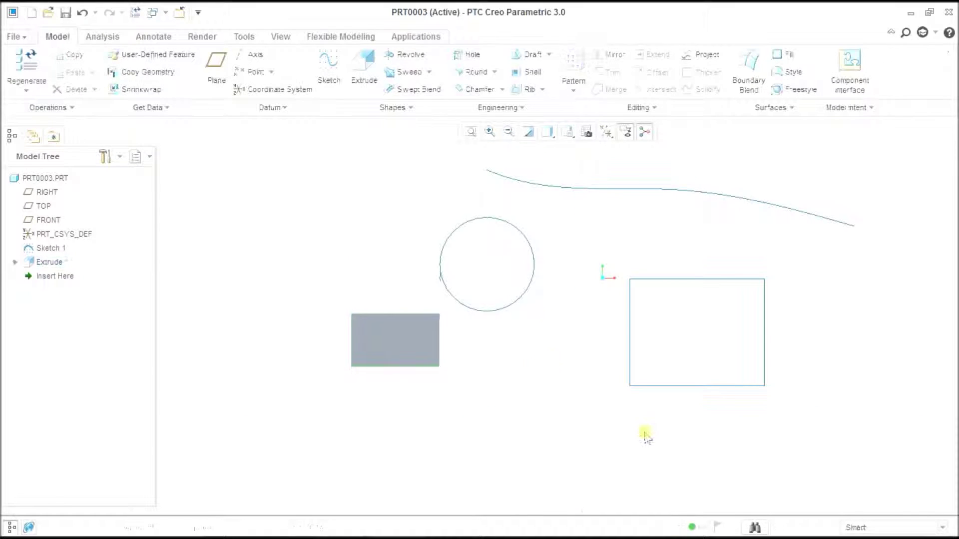
{"action": "left_click", "coordinate": [405, 56]}
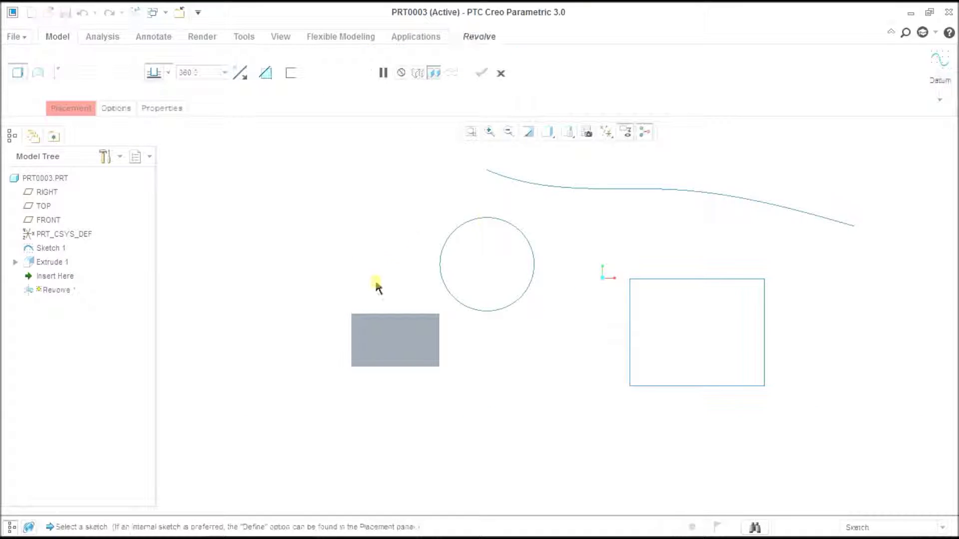
{"action": "left_click", "coordinate": [70, 111]}
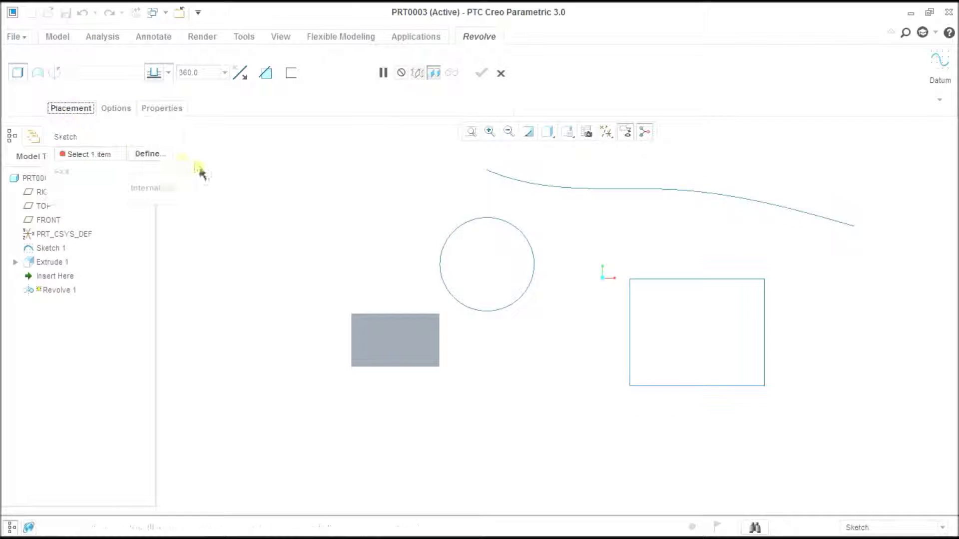
{"action": "left_click", "coordinate": [158, 152]}
{"action": "left_click", "coordinate": [898, 185]}
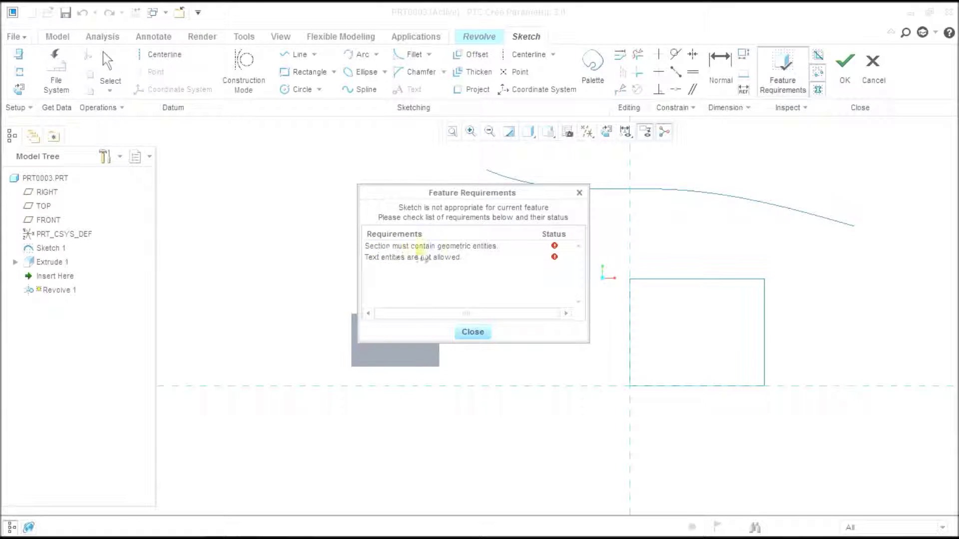
{"action": "left_click", "coordinate": [474, 333]}
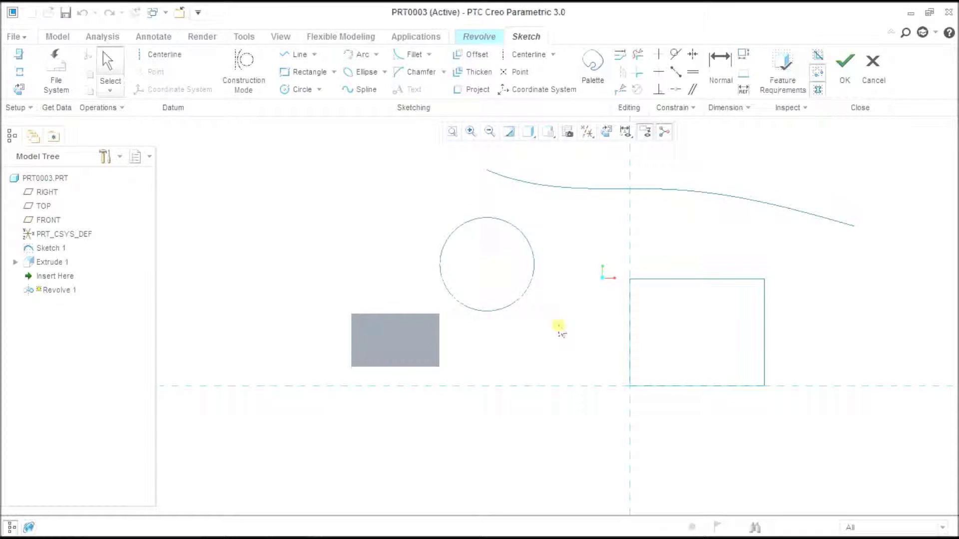
{"action": "left_click", "coordinate": [320, 71]}
Draw a 914.61 × 480.82 rectangle as the revolve section
{"action": "left_click", "coordinate": [268, 210]}
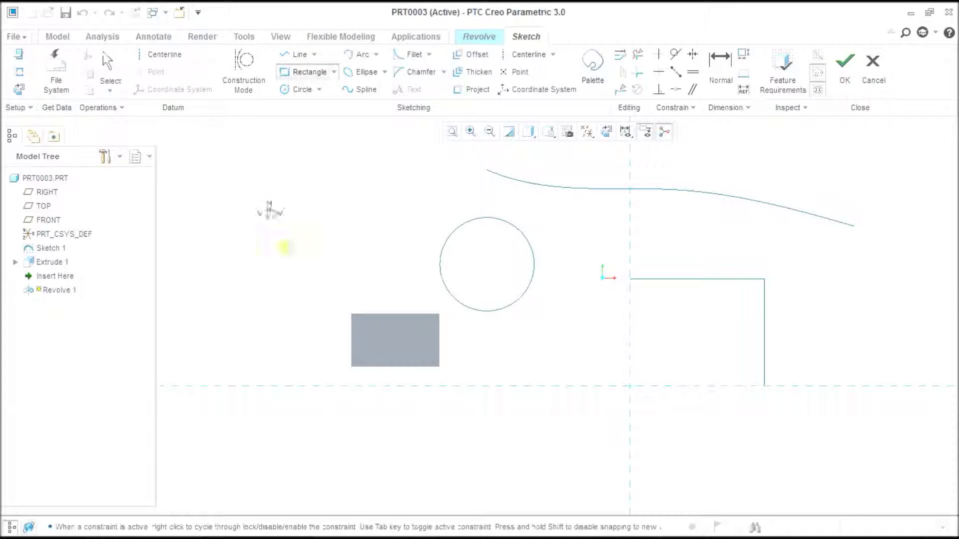
{"action": "left_click", "coordinate": [392, 278]}
{"action": "middle_click_drag", "start_coordinate": [391, 278], "coordinate": [689, 321]}
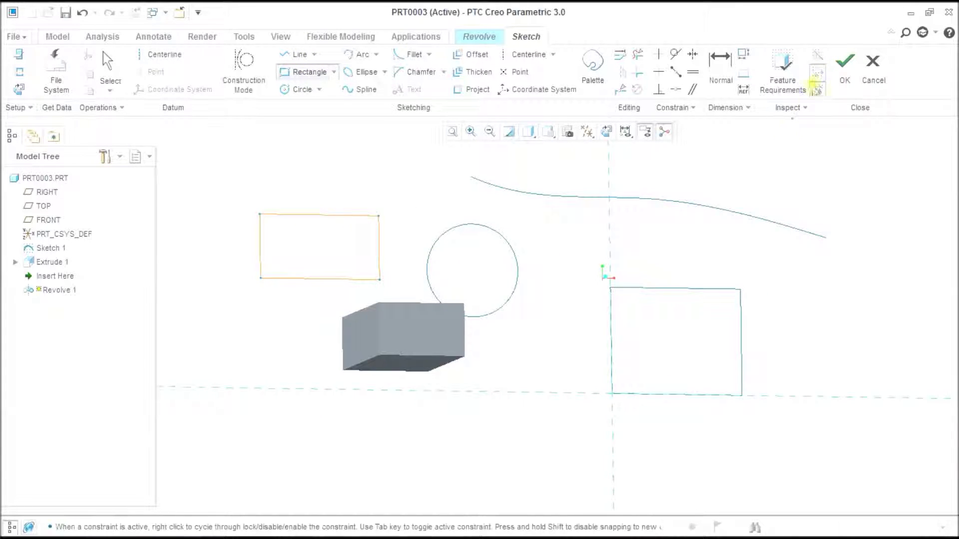
Review the missing-centerline warning in the feature requirements and finish the revolve sketch
{"action": "left_click", "coordinate": [783, 68]}
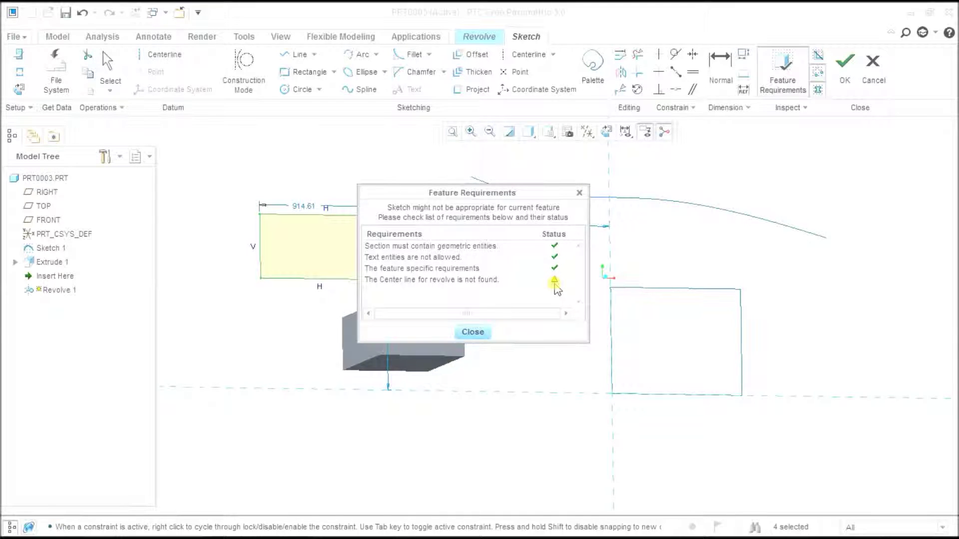
{"action": "left_click", "coordinate": [478, 333]}
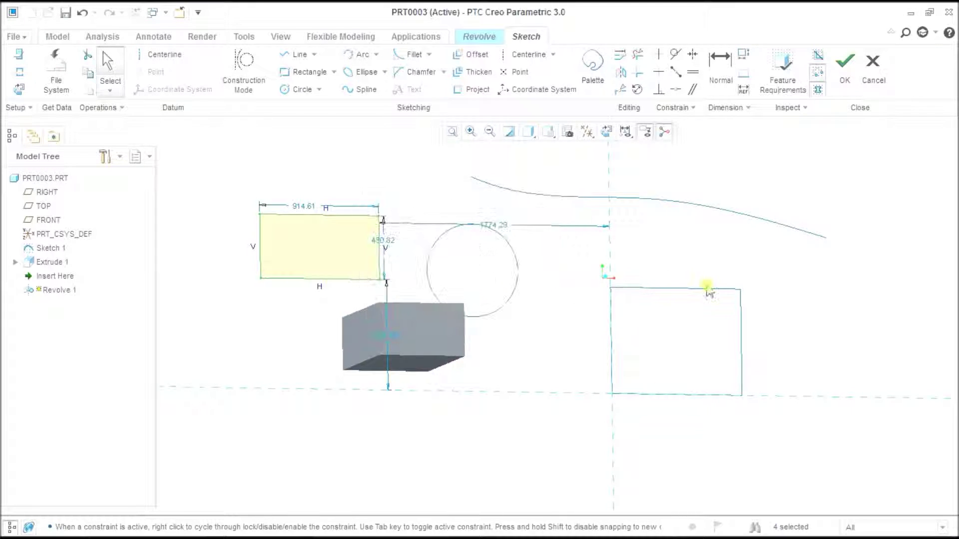
{"action": "left_click", "coordinate": [708, 292]}
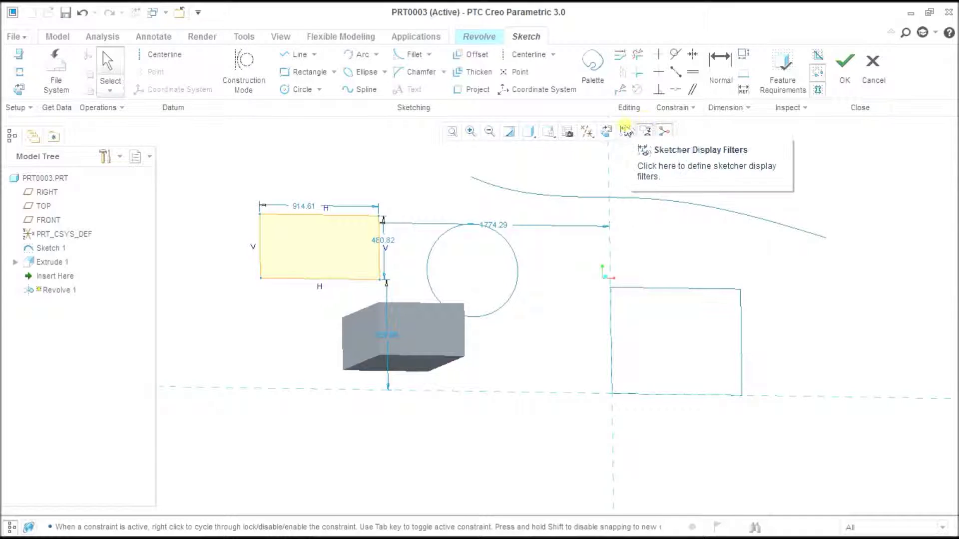
{"action": "left_click", "coordinate": [843, 81]}
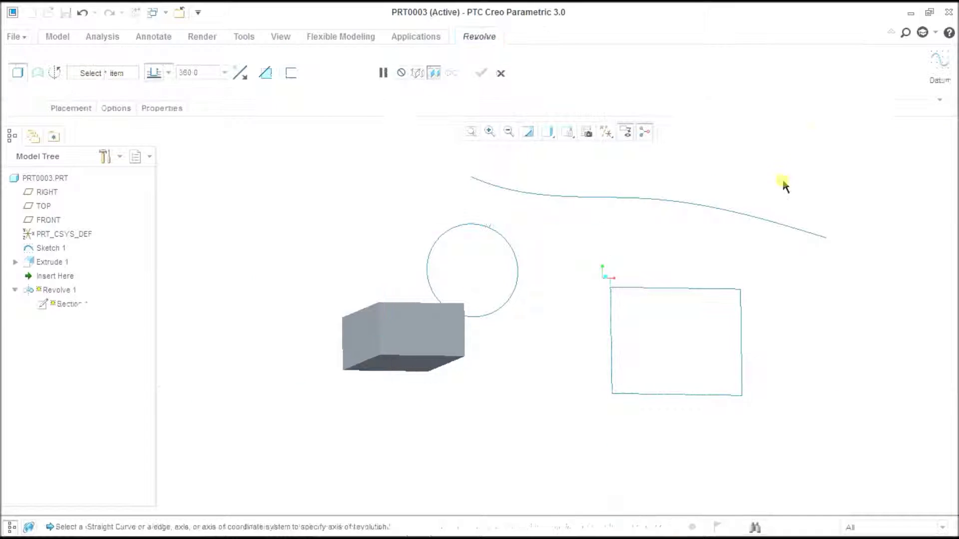
Turn on coordinate system display in the datum display filters
{"action": "left_click", "coordinate": [610, 139]}
{"action": "left_click", "coordinate": [606, 195]}
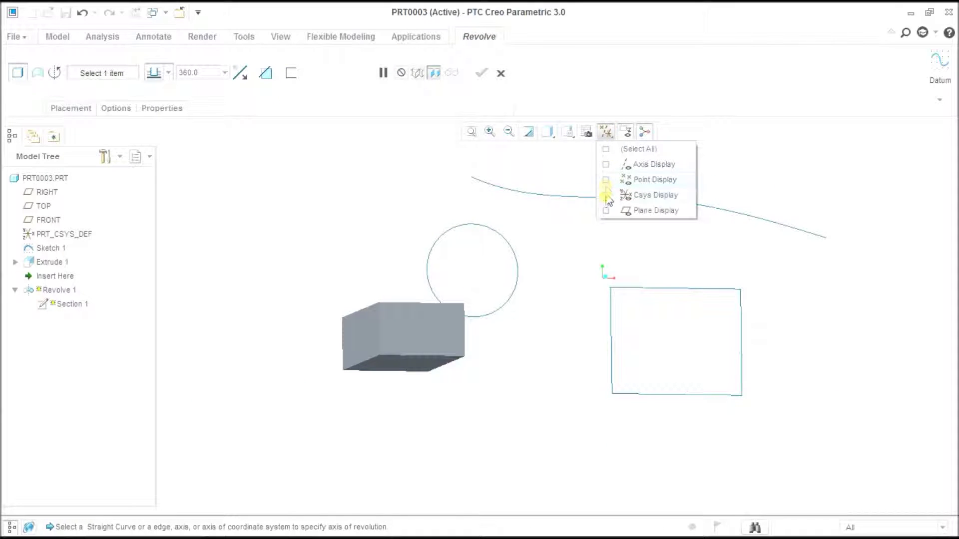
{"action": "left_click", "coordinate": [770, 273]}
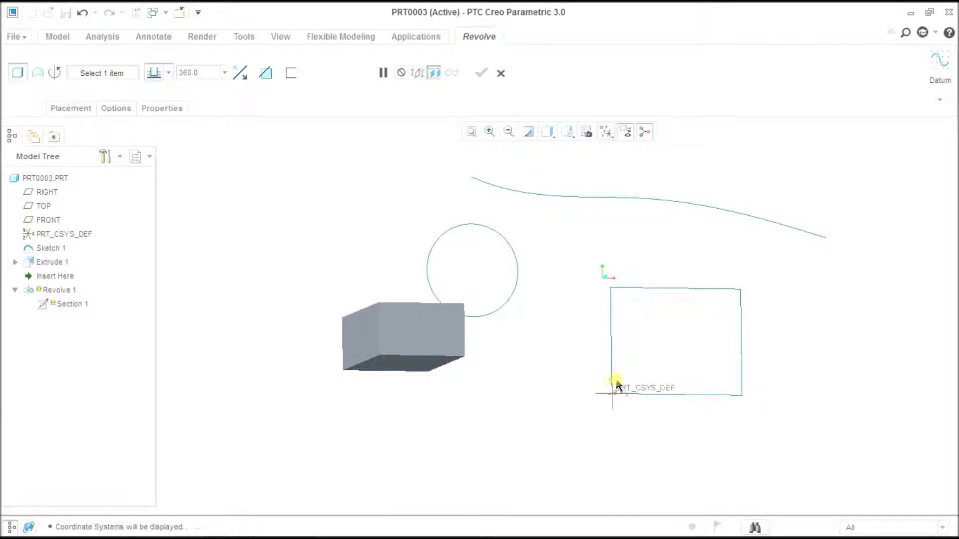
Revolve the section 360° about the coordinate system's horizontal axis and finish Revolve 1
{"action": "left_click", "coordinate": [611, 412]}
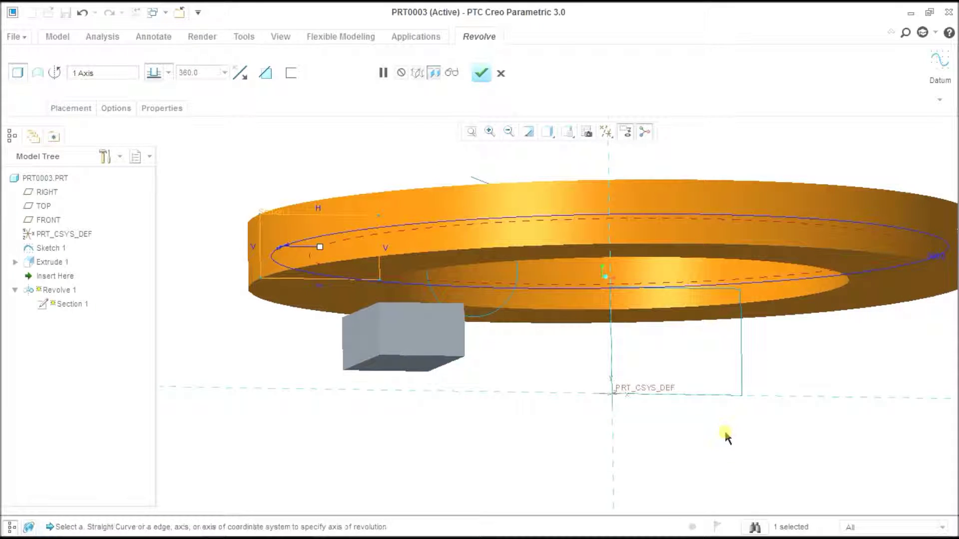
{"action": "mouse_move", "coordinate": [729, 432]}
{"action": "middle_mouse_down"}
{"action": "mouse_move", "coordinate": [699, 447]}
{"action": "mouse_move", "coordinate": [727, 437]}
{"action": "middle_mouse_up"}
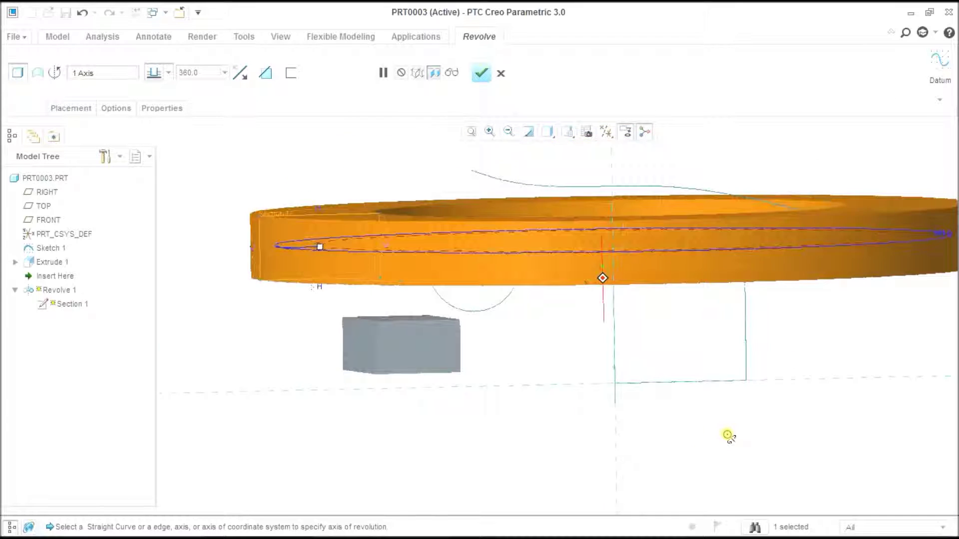
{"action": "left_click", "coordinate": [605, 386]}
{"action": "scroll", "coordinate": [672, 336], "scroll_direction": "up", "scroll_amount": 4}
{"action": "scroll", "coordinate": [627, 465], "scroll_direction": "down", "scroll_amount": 2}
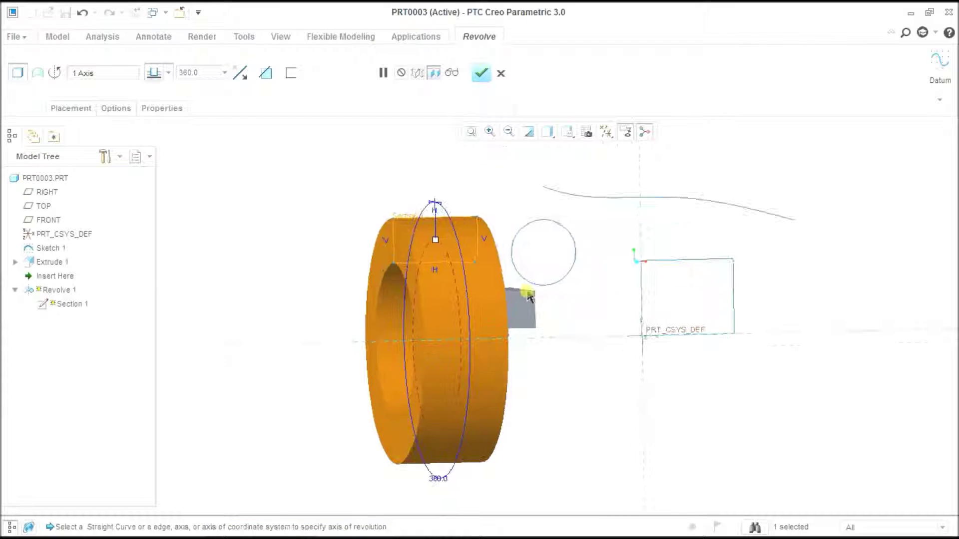
{"action": "left_click", "coordinate": [479, 74]}
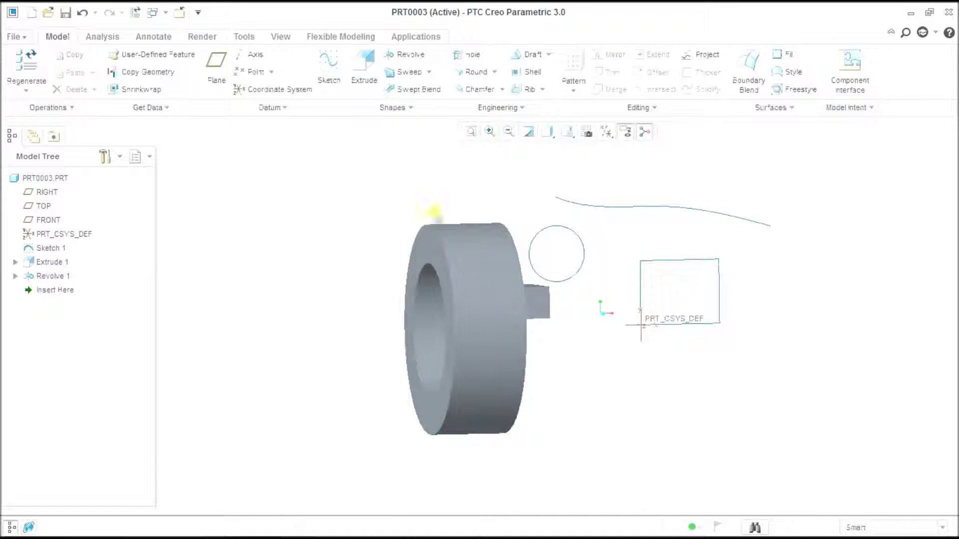
Select Revolve 1, Extrude 1 and Sketch 1 in the Model Tree and delete them
{"action": "scroll", "coordinate": [494, 268], "scroll_direction": "down", "scroll_amount": 2}
{"action": "scroll", "coordinate": [494, 263], "scroll_direction": "up", "scroll_amount": 3}
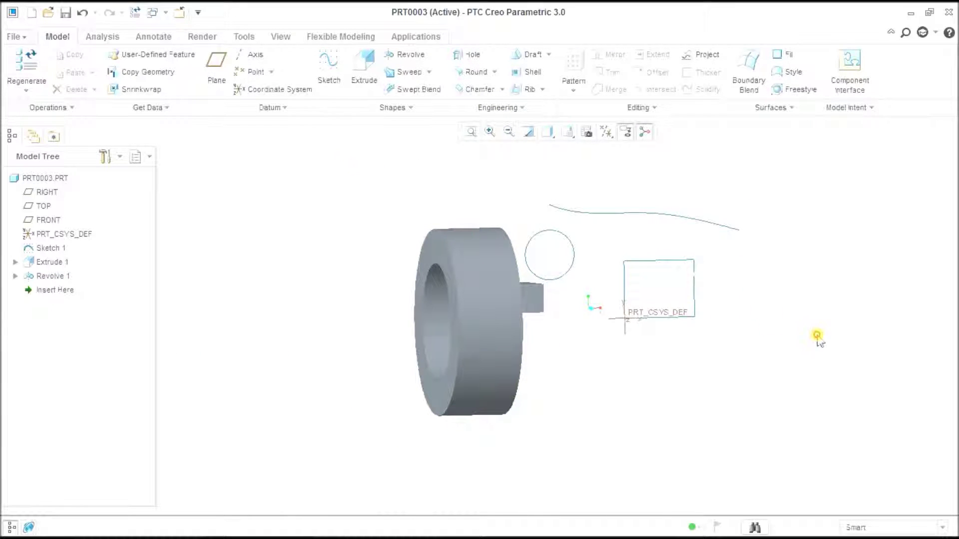
{"action": "left_click", "coordinate": [50, 275]}
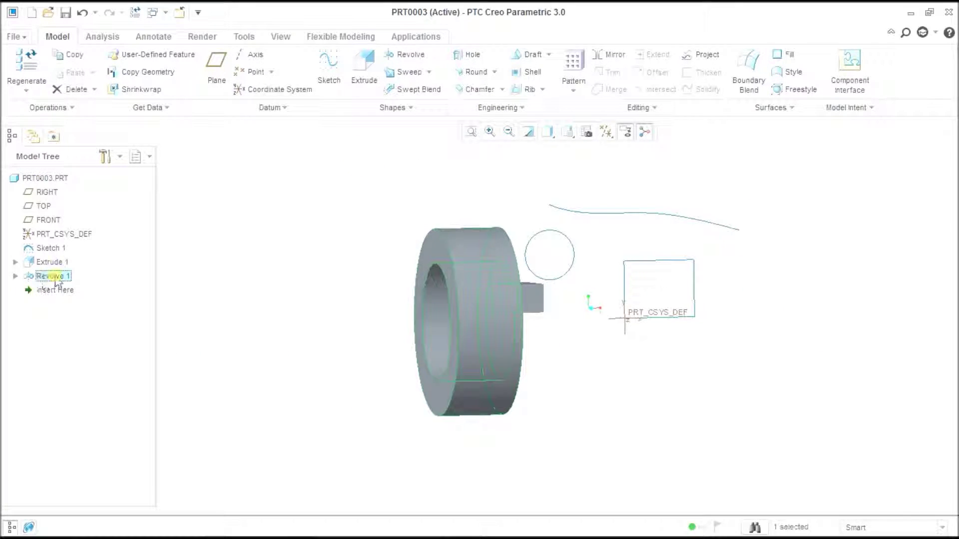
{"action": "left_click", "coordinate": [50, 262], "text": "ctrl"}
{"action": "left_click", "coordinate": [49, 248], "text": "ctrl"}
{"action": "right_click", "coordinate": [50, 249]}
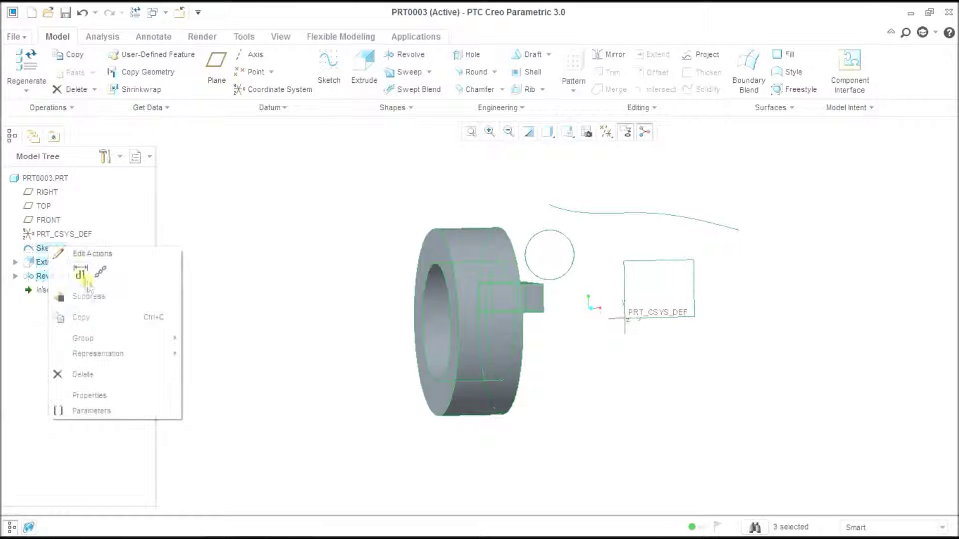
{"action": "left_click", "coordinate": [103, 375]}
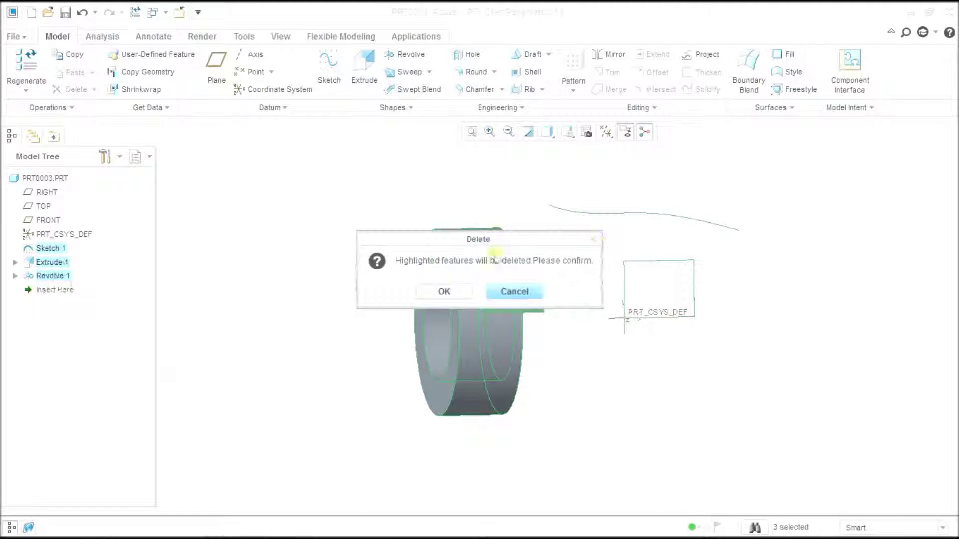
{"action": "left_click", "coordinate": [444, 290]}
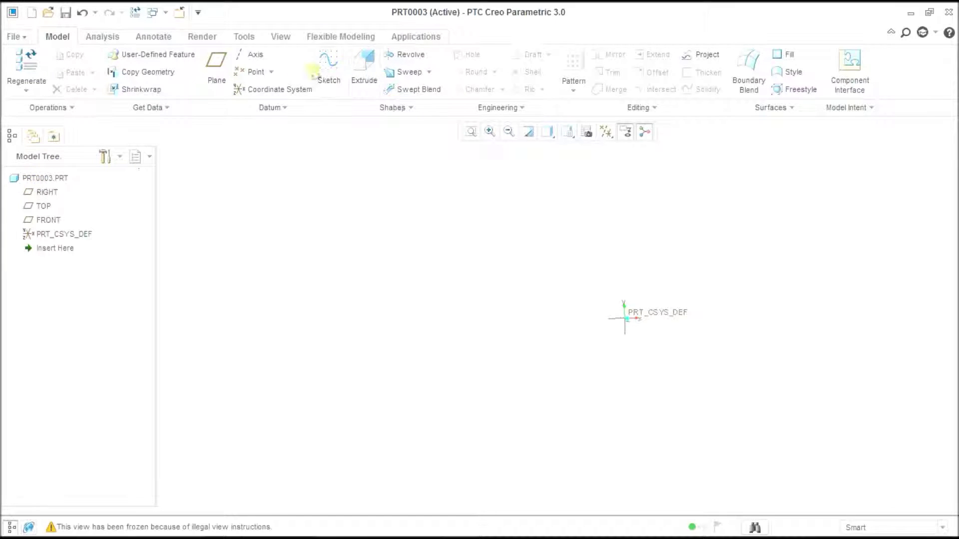
Start a new sketch on the FRONT datum plane
{"action": "left_click", "coordinate": [325, 73]}
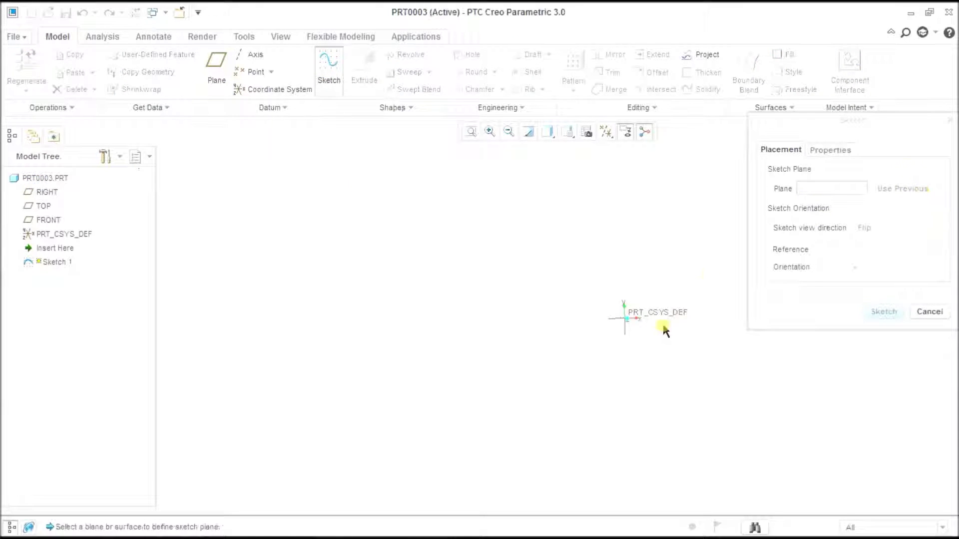
{"action": "left_click", "coordinate": [64, 224]}
{"action": "left_click", "coordinate": [884, 311]}
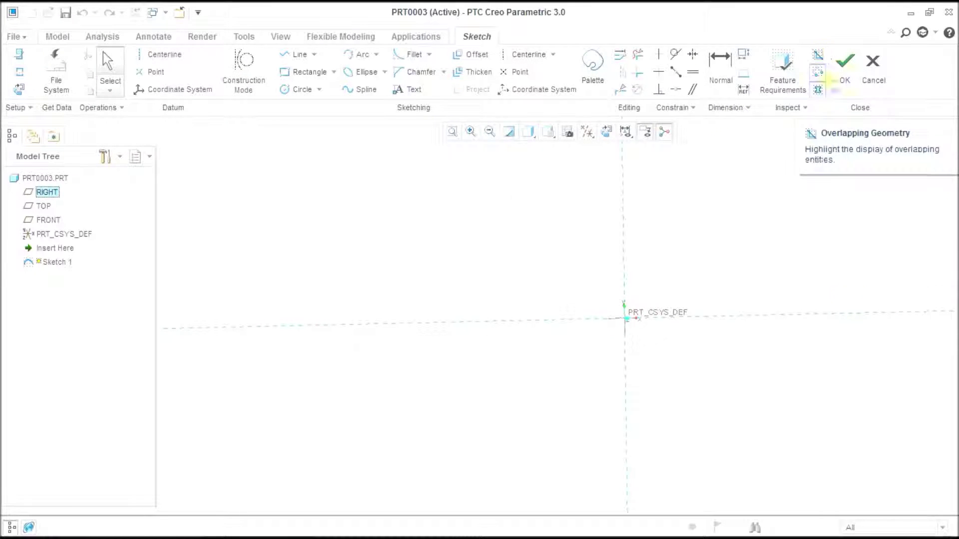
Draw a slanted line at 20.48°, 1547.51 high, plus an overlapping segment ending at its midpoint
{"action": "left_click", "coordinate": [312, 60]}
{"action": "left_click", "coordinate": [325, 325]}
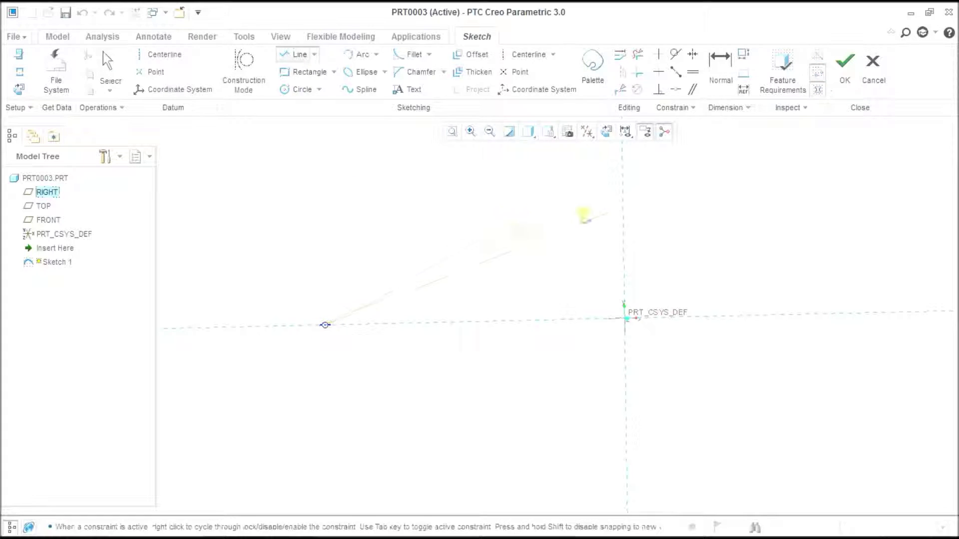
{"action": "left_click", "coordinate": [613, 208]}
{"action": "middle_click", "coordinate": [642, 228]}
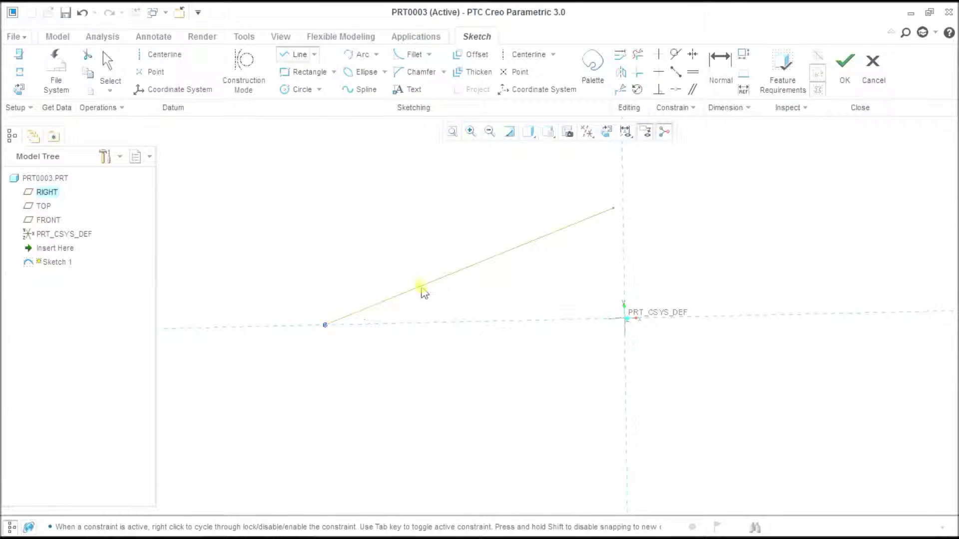
{"action": "left_click", "coordinate": [472, 268]}
{"action": "middle_click", "coordinate": [419, 219]}
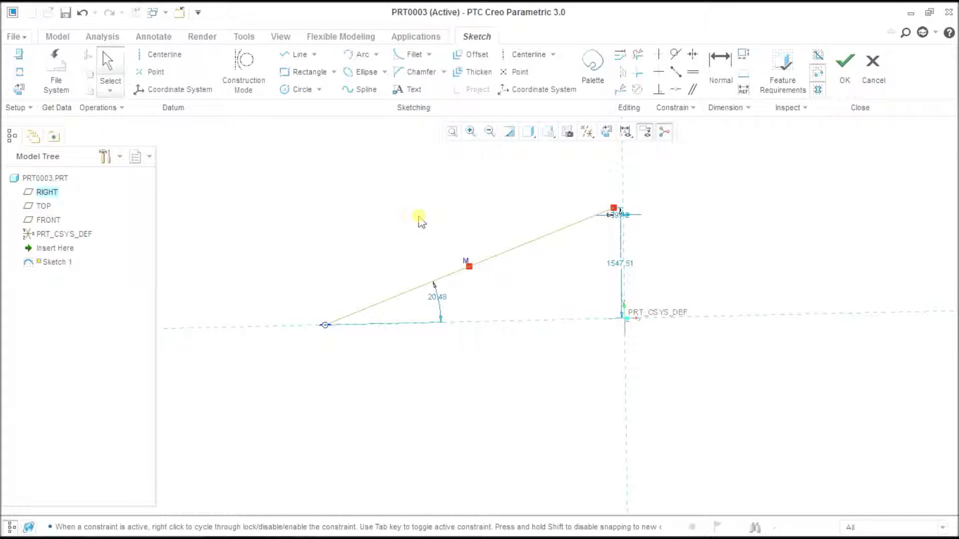
Highlight overlapping geometry and trim the red overlapping segment off the slanted line
{"action": "left_click", "coordinate": [815, 56]}
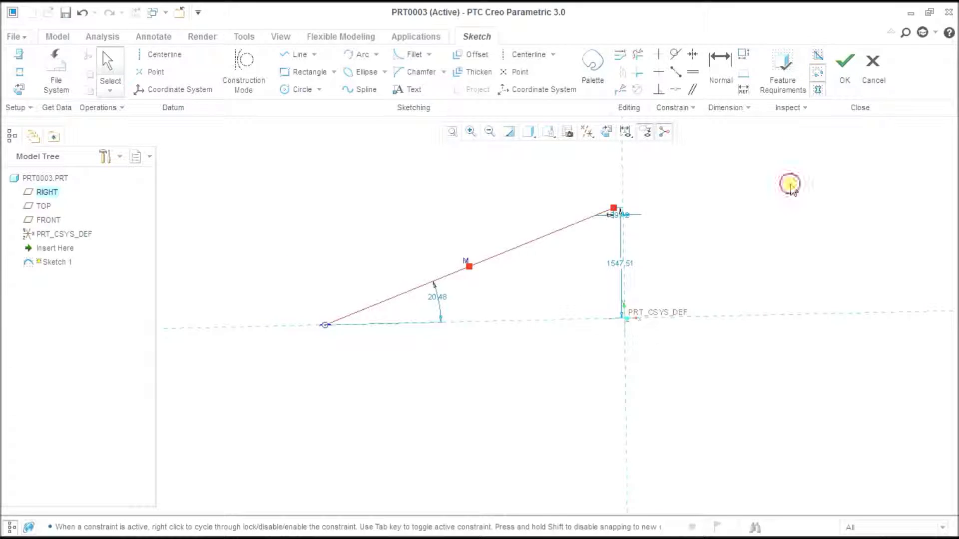
{"action": "left_click", "coordinate": [818, 57]}
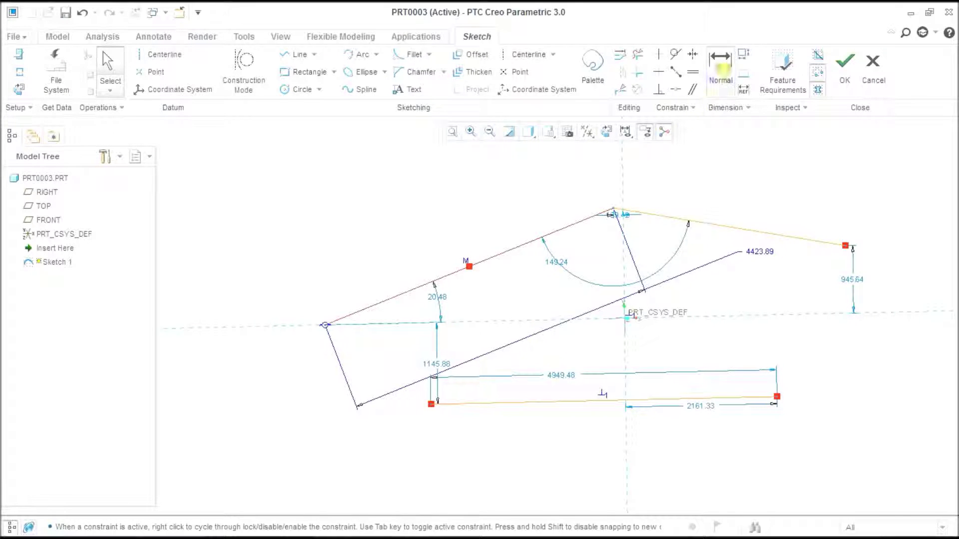
{"action": "left_click", "coordinate": [720, 64]}
{"action": "left_click", "coordinate": [635, 54]}
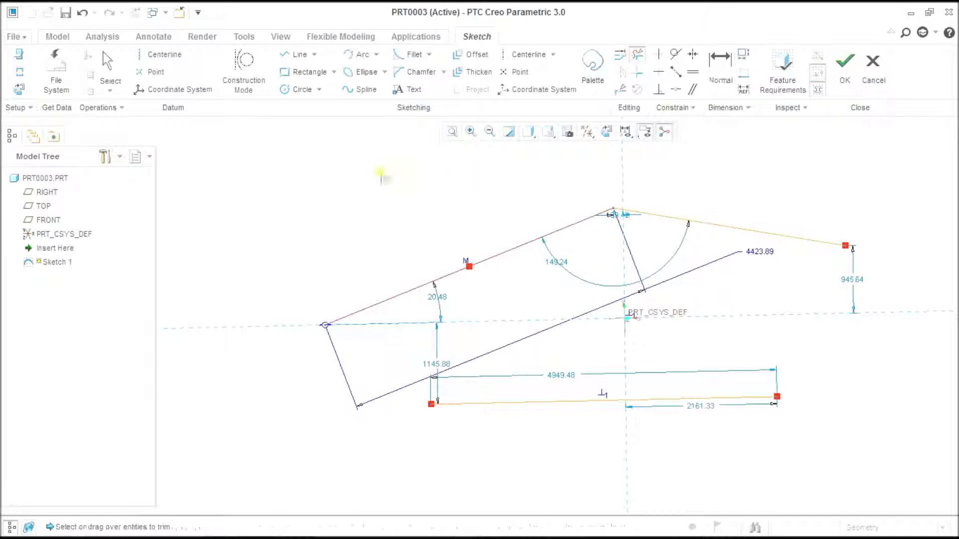
{"action": "left_click_drag", "start_coordinate": [347, 187], "coordinate": [446, 332]}
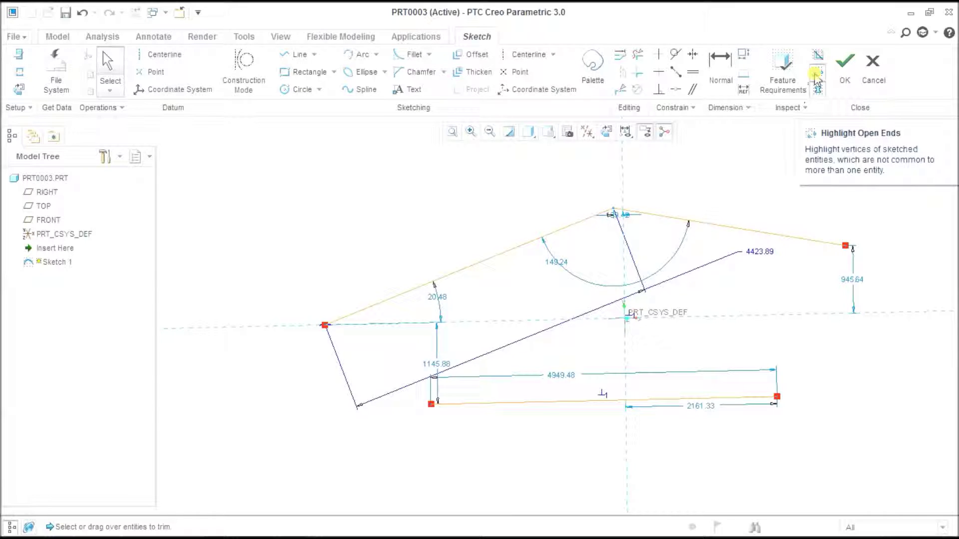
{"action": "left_click", "coordinate": [815, 76]}
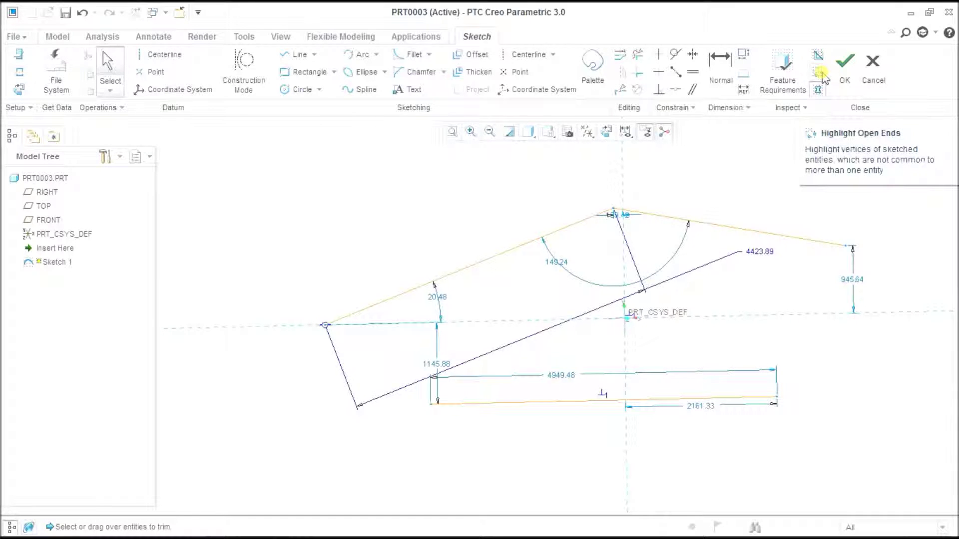
{"action": "left_click", "coordinate": [822, 76]}
{"action": "left_click", "coordinate": [818, 75]}
{"action": "left_click", "coordinate": [819, 75]}
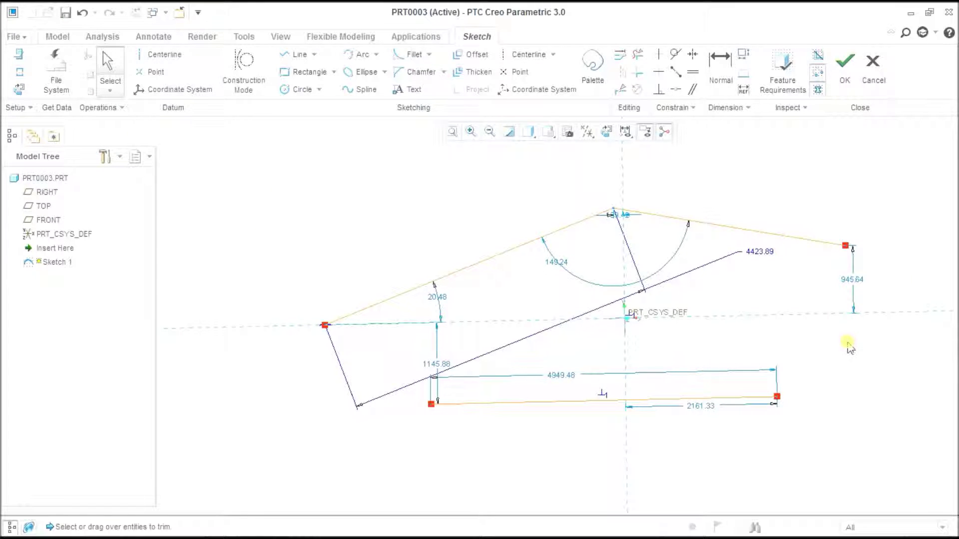
{"action": "left_click", "coordinate": [814, 75]}
{"action": "left_click", "coordinate": [819, 77]}
Draw a line from the left vertex to the right vertex, closing the triangle
{"action": "left_click", "coordinate": [294, 54]}
{"action": "left_click", "coordinate": [325, 325]}
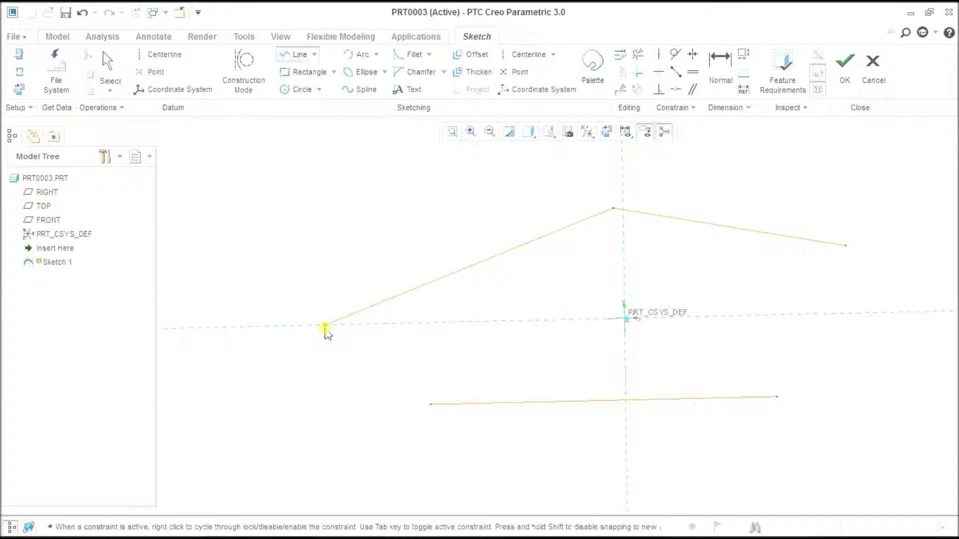
{"action": "left_click", "coordinate": [845, 246]}
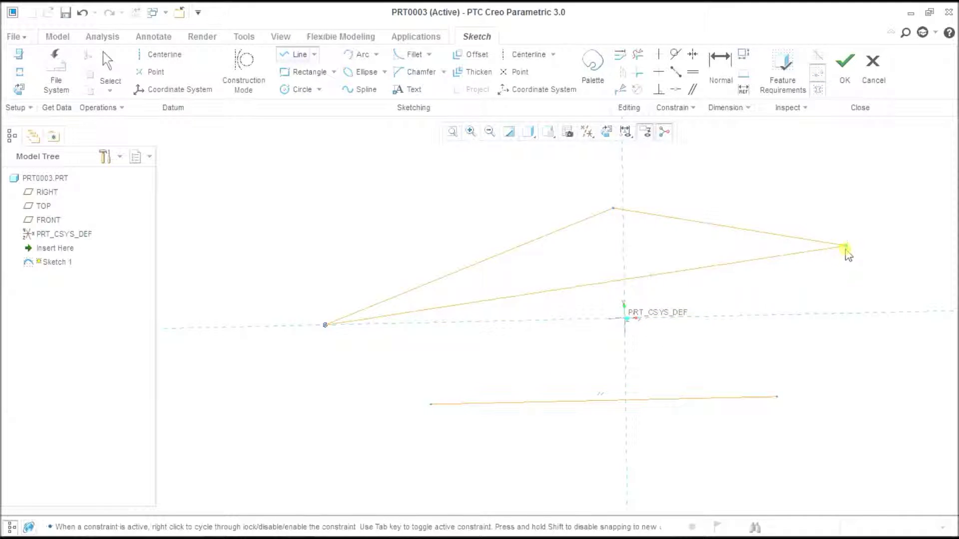
{"action": "middle_click", "coordinate": [880, 239]}
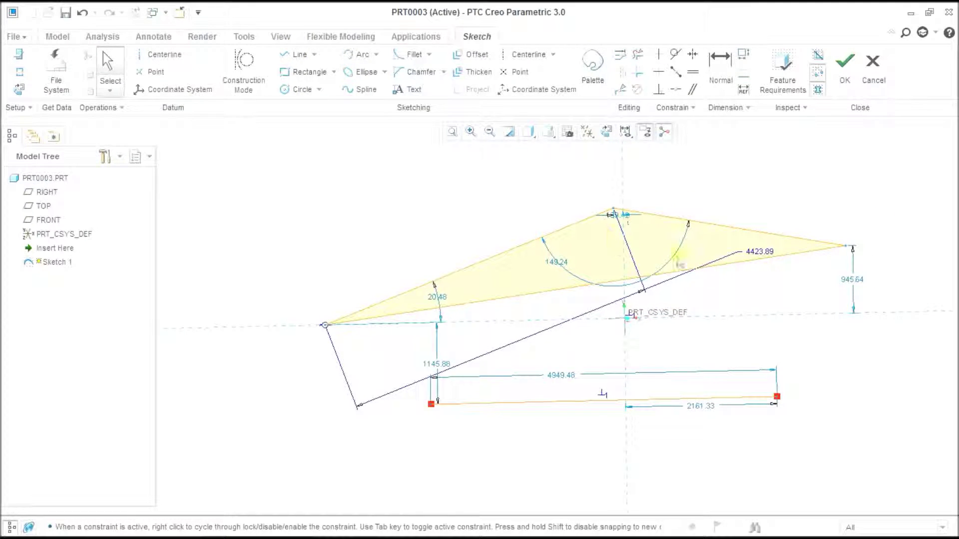
Toggle Shade Closed Loops off and back on to show the triangle shaded yellow
{"action": "left_click", "coordinate": [818, 90]}
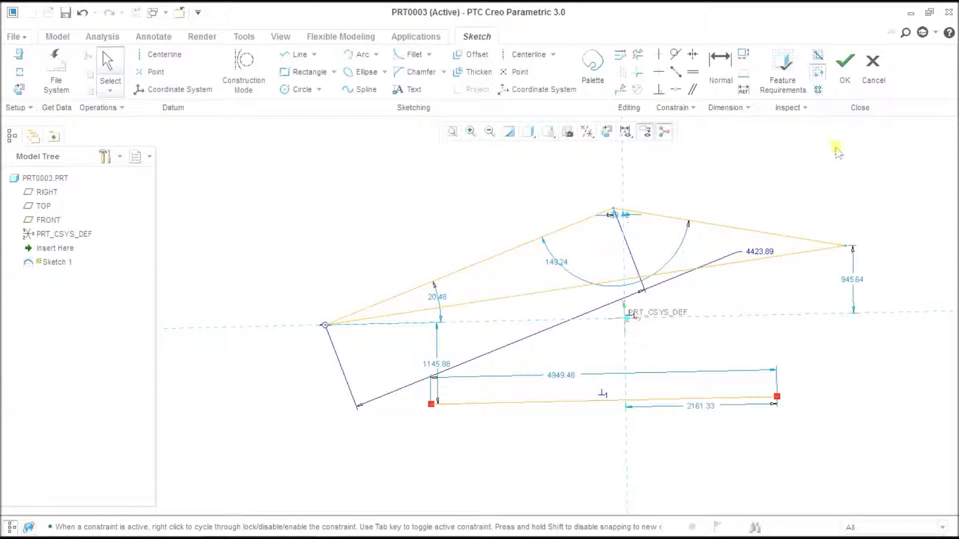
{"action": "left_click", "coordinate": [817, 90]}
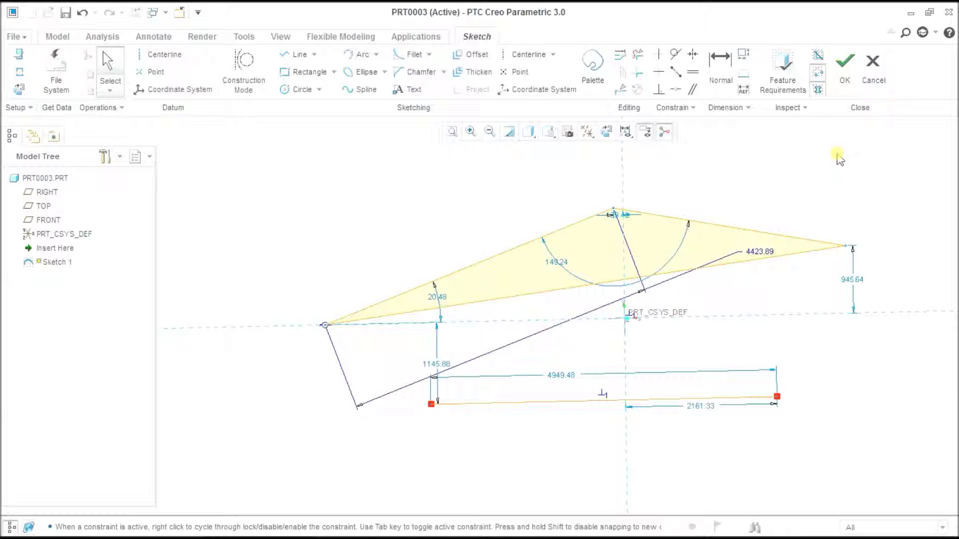
{"action": "left_click", "coordinate": [799, 108]}
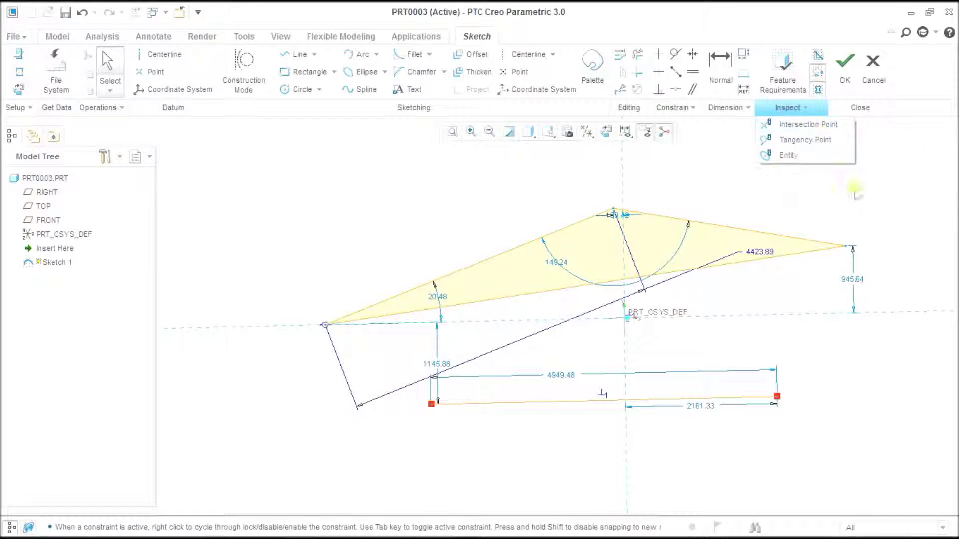
Draw a new line diagonally across the sketch
{"action": "left_click", "coordinate": [290, 55]}
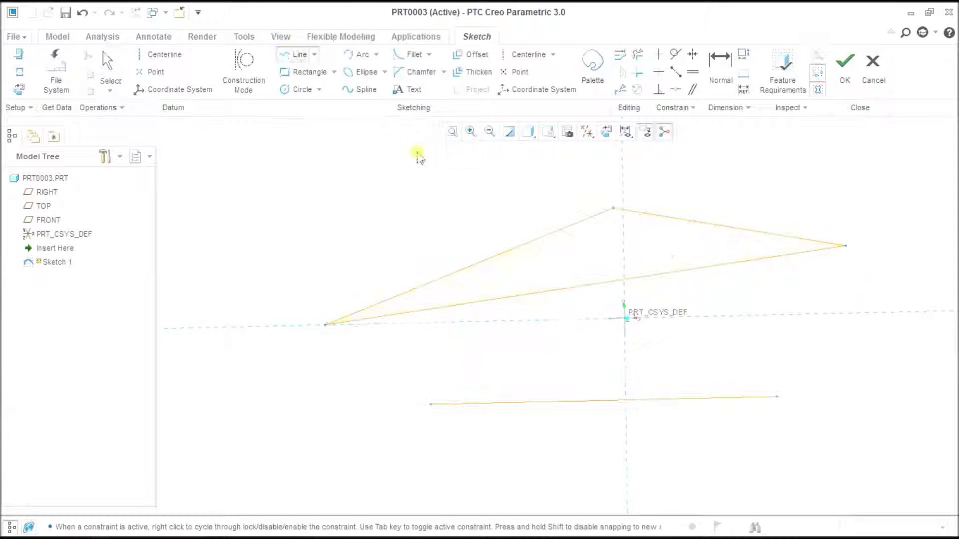
{"action": "left_click", "coordinate": [386, 147]}
{"action": "left_click", "coordinate": [728, 316]}
{"action": "middle_click", "coordinate": [749, 324]}
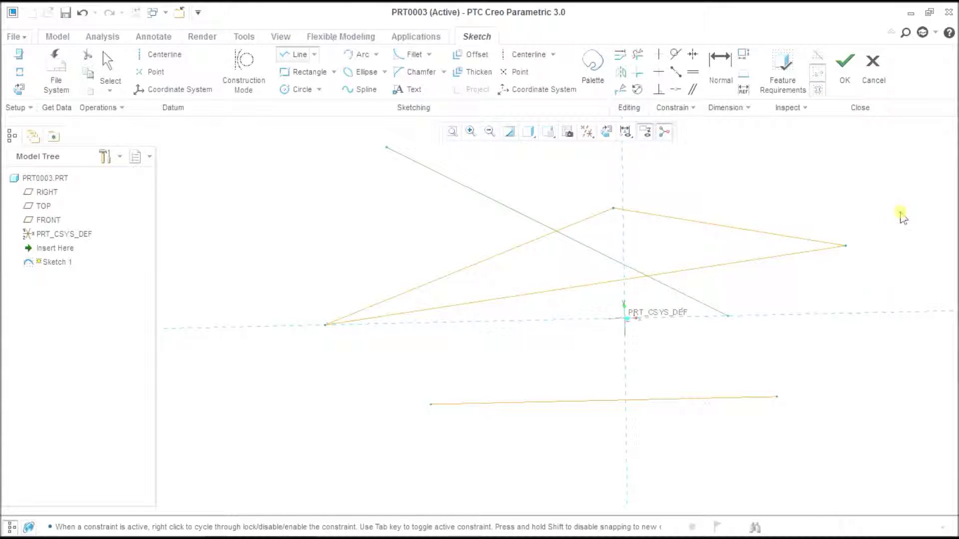
Inspect the intersection of the crossing lines, reading slopes 153.00° and 20.48°, then close the report
{"action": "left_click", "coordinate": [804, 108]}
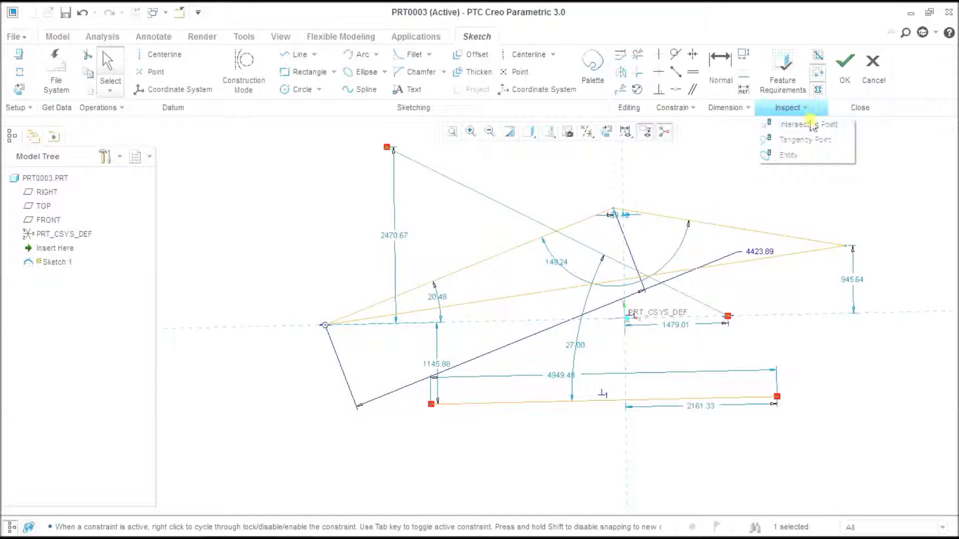
{"action": "left_click", "coordinate": [812, 125]}
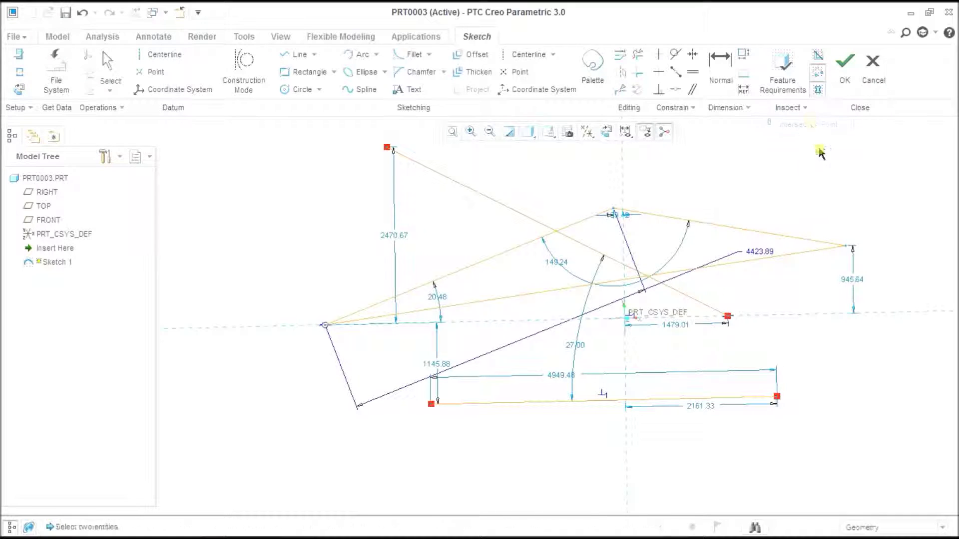
{"action": "left_click", "coordinate": [579, 225]}
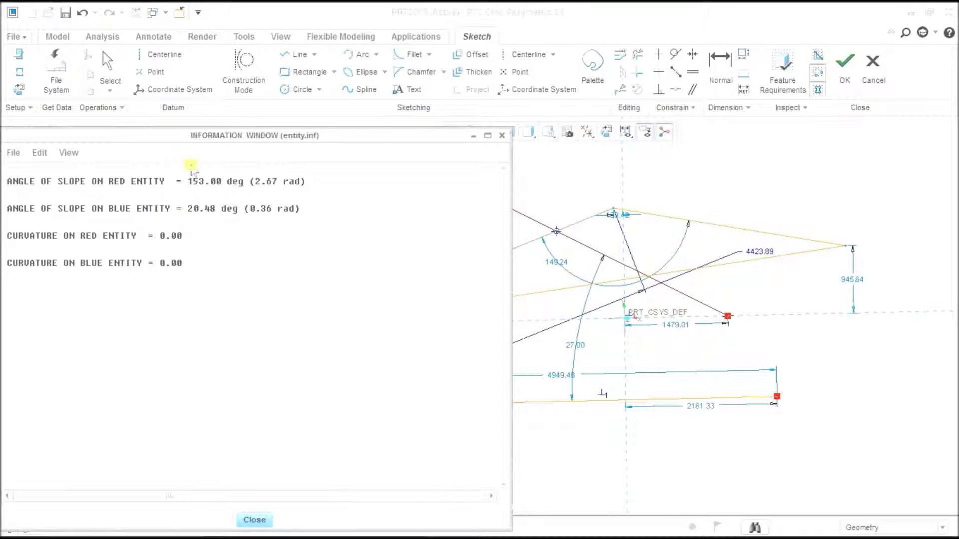
{"action": "left_click_drag", "start_coordinate": [165, 134], "coordinate": [229, 9]}
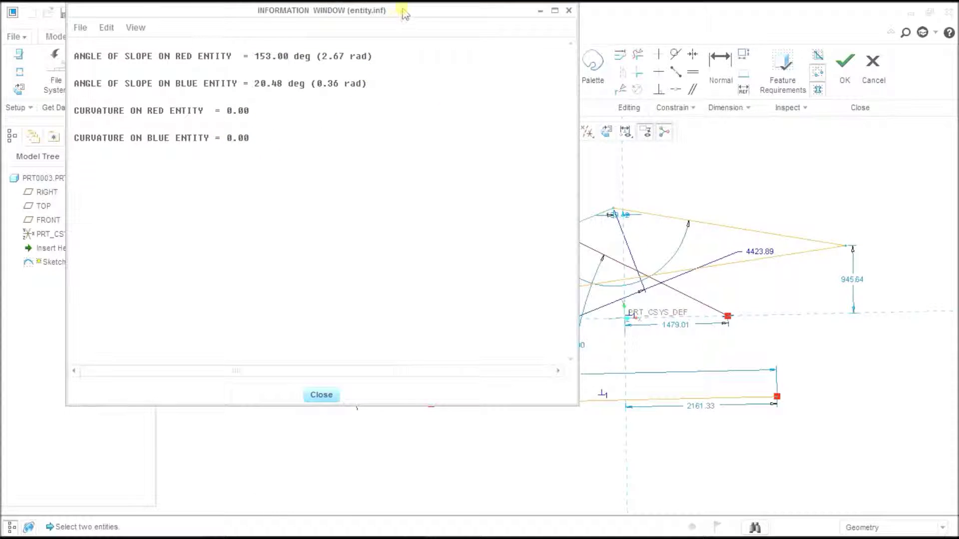
{"action": "left_click_drag", "start_coordinate": [402, 10], "coordinate": [401, 60]}
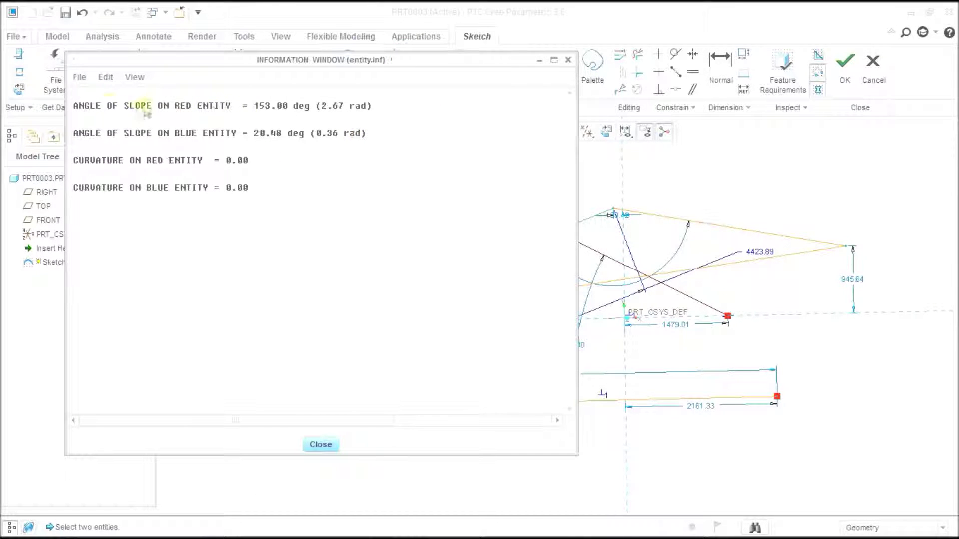
{"action": "left_click_drag", "start_coordinate": [236, 62], "coordinate": [180, 61]}
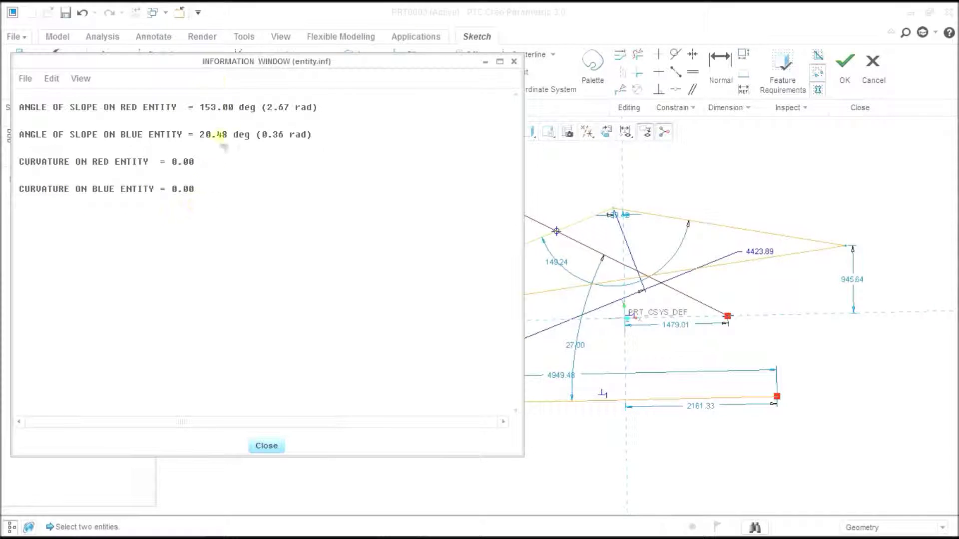
{"action": "left_click_drag", "start_coordinate": [224, 71], "coordinate": [139, 41]}
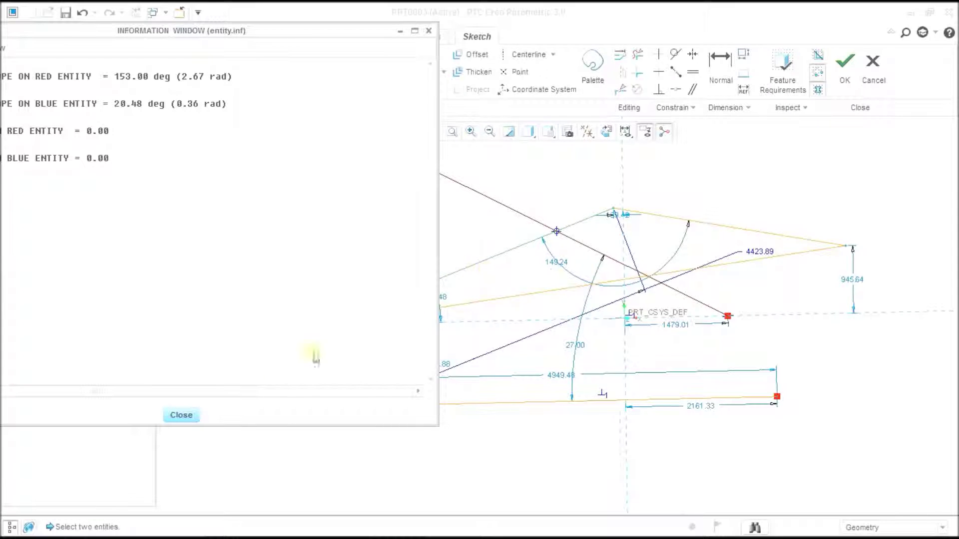
{"action": "left_click", "coordinate": [180, 415]}
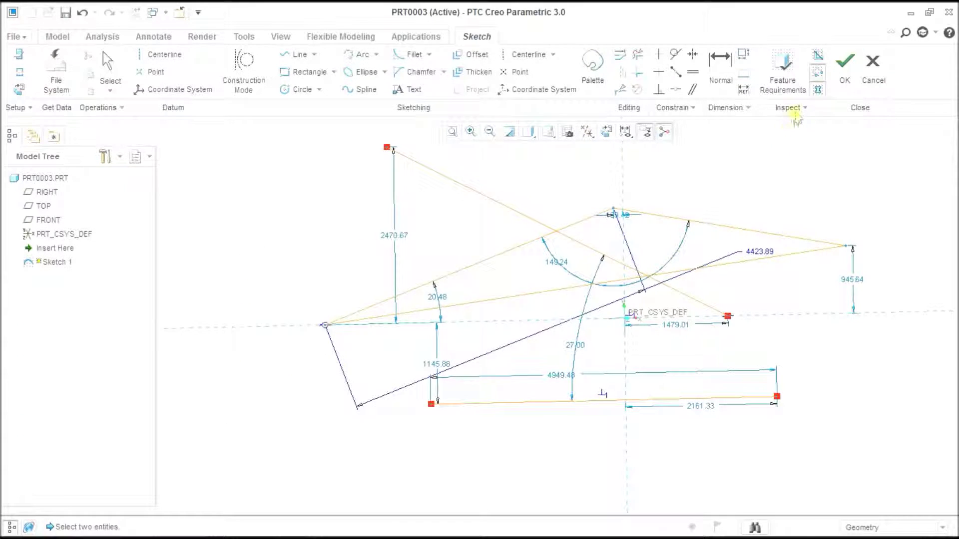
Draw a circle at the sketch's upper left and constrain it tangent to the slanted line
{"action": "left_click", "coordinate": [299, 89]}
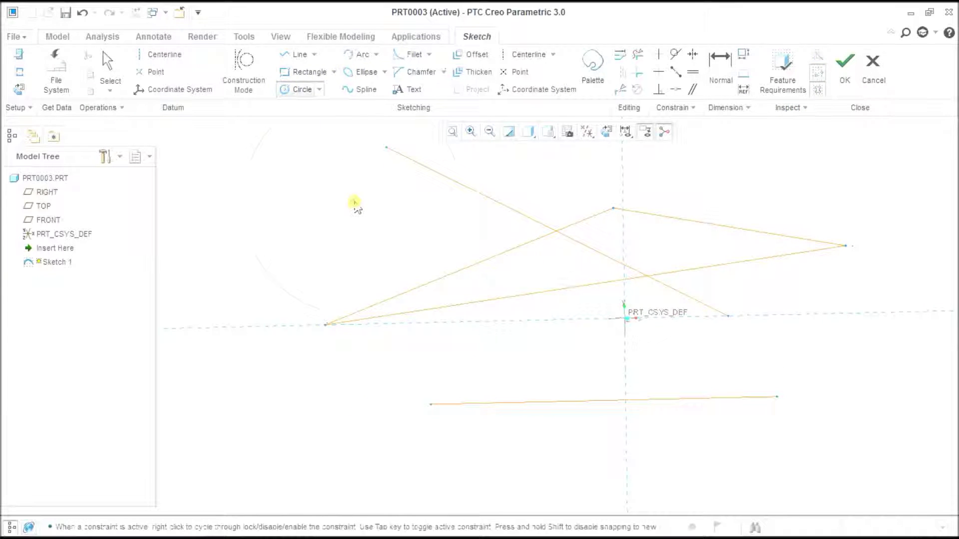
{"action": "left_click", "coordinate": [353, 202]}
{"action": "left_click", "coordinate": [433, 272]}
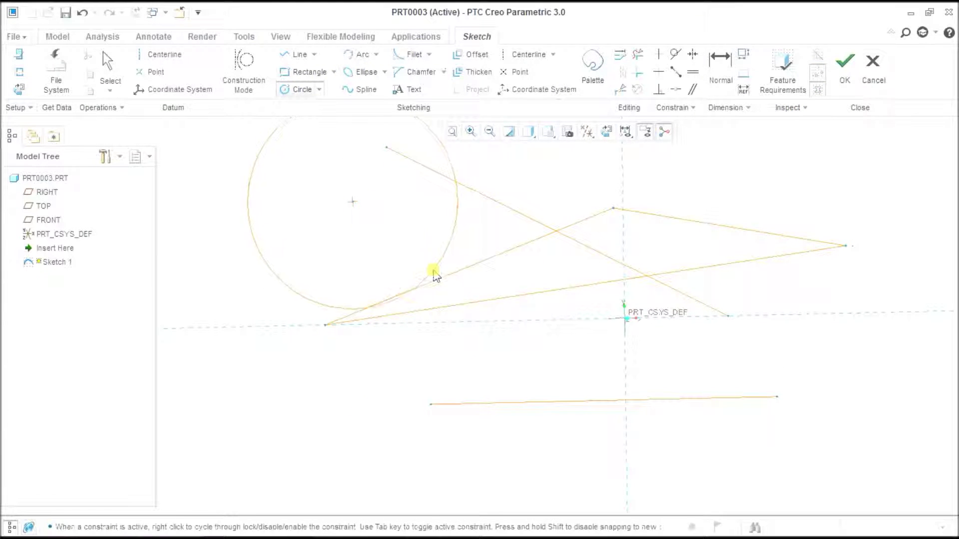
{"action": "middle_click", "coordinate": [487, 237]}
{"action": "left_click", "coordinate": [671, 55]}
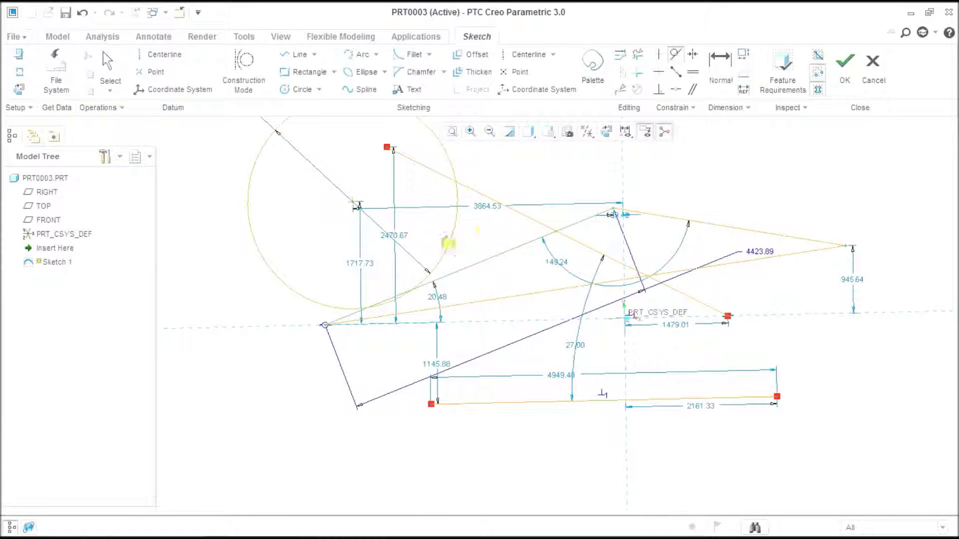
{"action": "left_click", "coordinate": [449, 243]}
Check the circle-line tangency point, reading a 20.46° angle, then close the report
{"action": "left_click", "coordinate": [811, 105]}
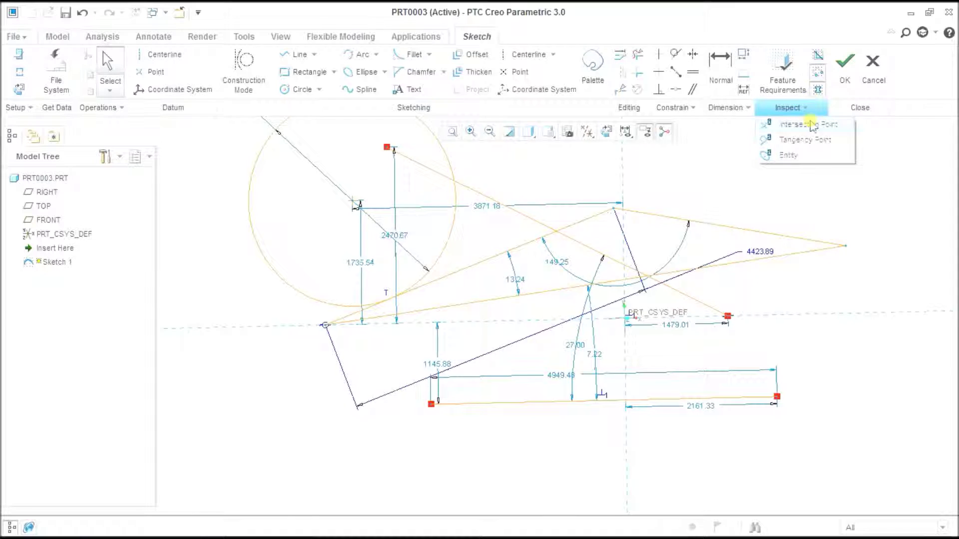
{"action": "left_click", "coordinate": [819, 137]}
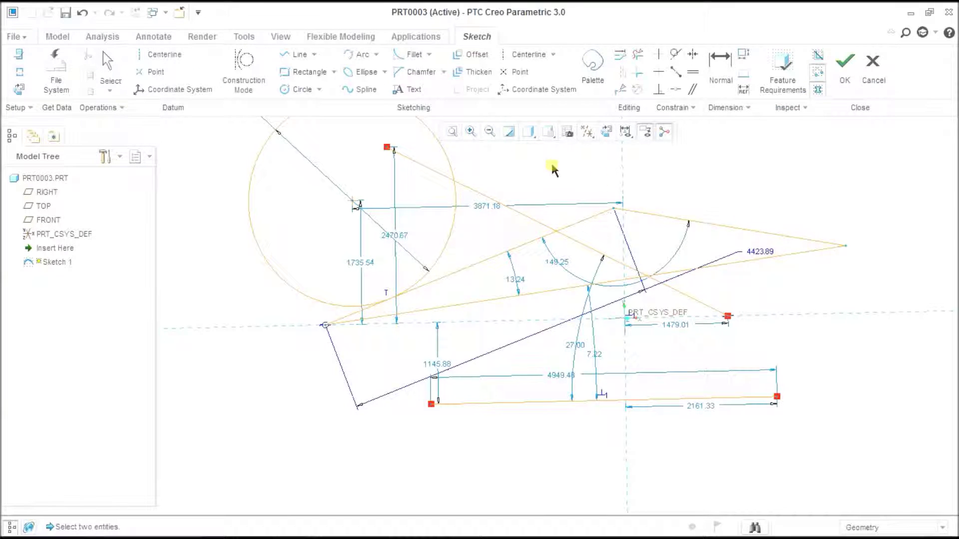
{"action": "left_click", "coordinate": [463, 274]}
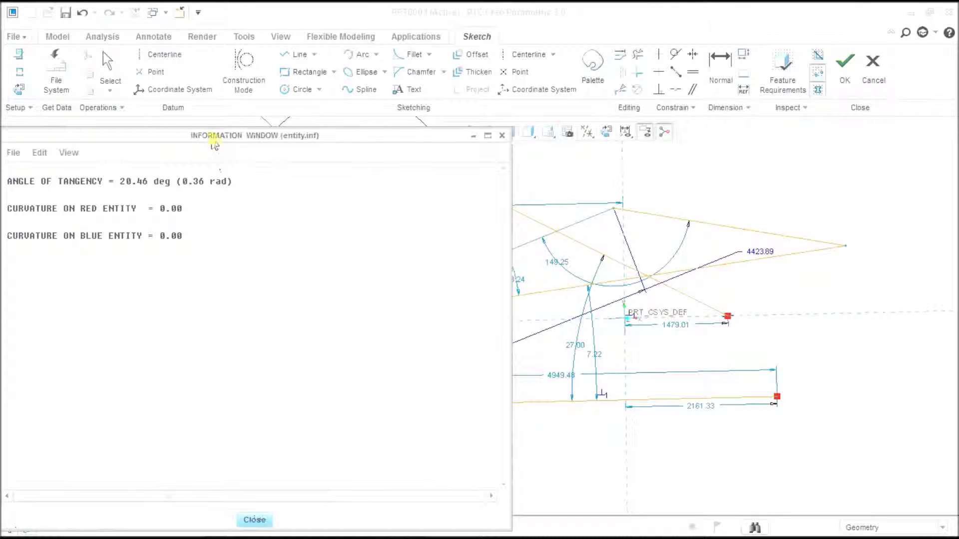
{"action": "mouse_move", "coordinate": [215, 145]}
{"action": "left_mouse_down"}
{"action": "mouse_move", "coordinate": [377, 145]}
{"action": "mouse_move", "coordinate": [689, 85]}
{"action": "mouse_move", "coordinate": [696, 91]}
{"action": "left_mouse_up"}
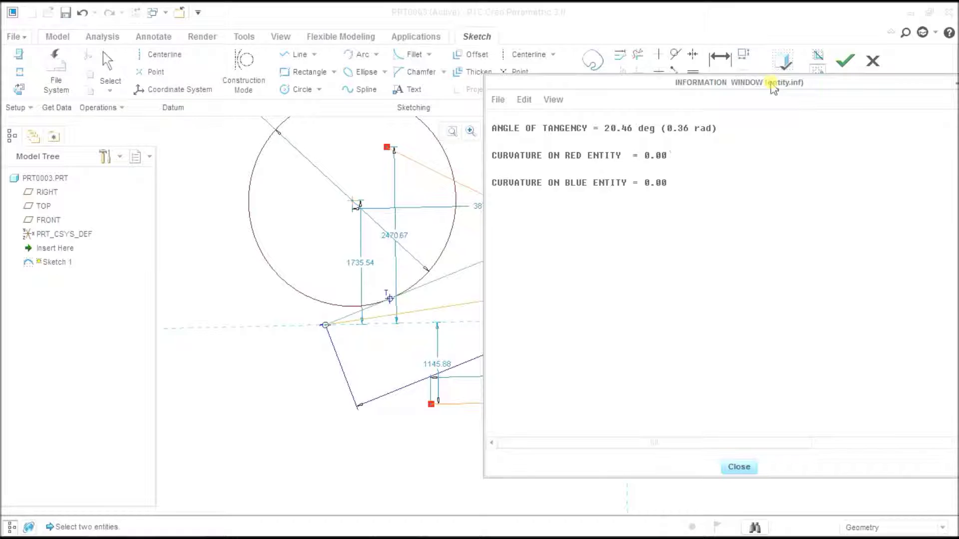
{"action": "mouse_move", "coordinate": [773, 88]}
{"action": "left_mouse_down"}
{"action": "mouse_move", "coordinate": [634, 40]}
{"action": "mouse_move", "coordinate": [855, 67]}
{"action": "left_mouse_up"}
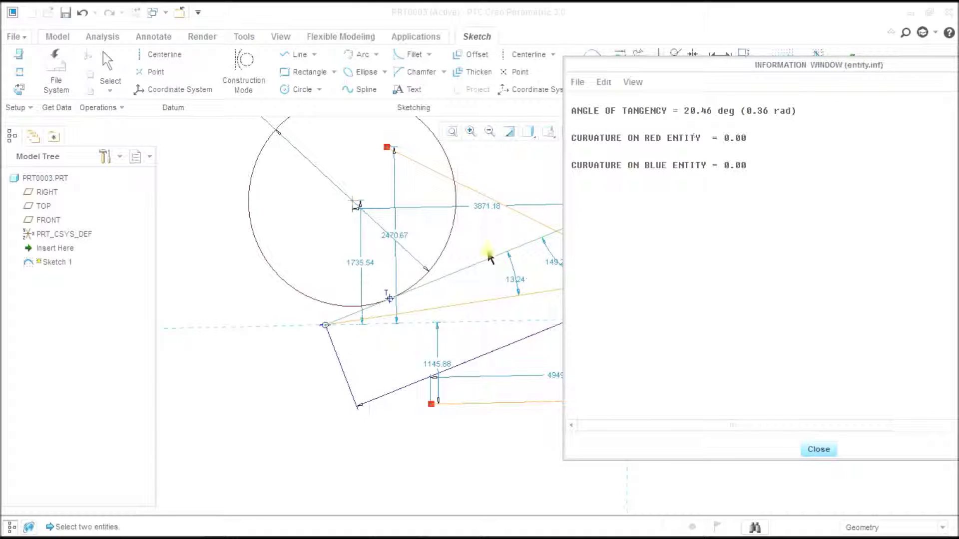
{"action": "left_click_drag", "start_coordinate": [779, 68], "coordinate": [487, 31]}
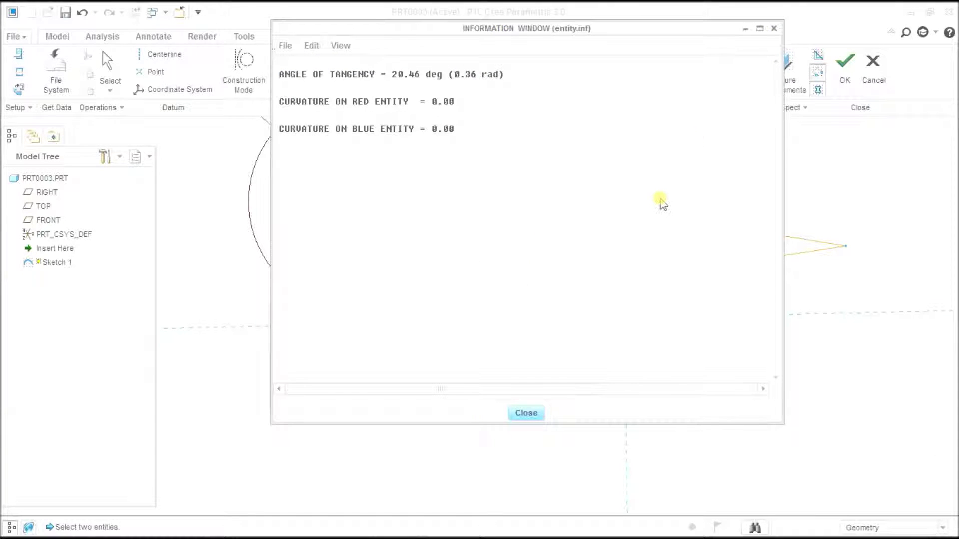
{"action": "left_click", "coordinate": [774, 29]}
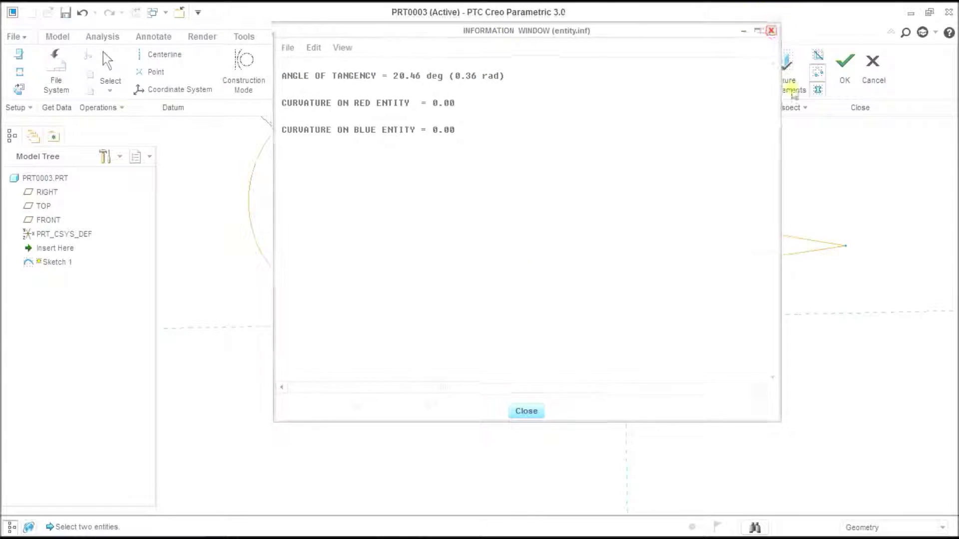
{"action": "left_click", "coordinate": [802, 106]}
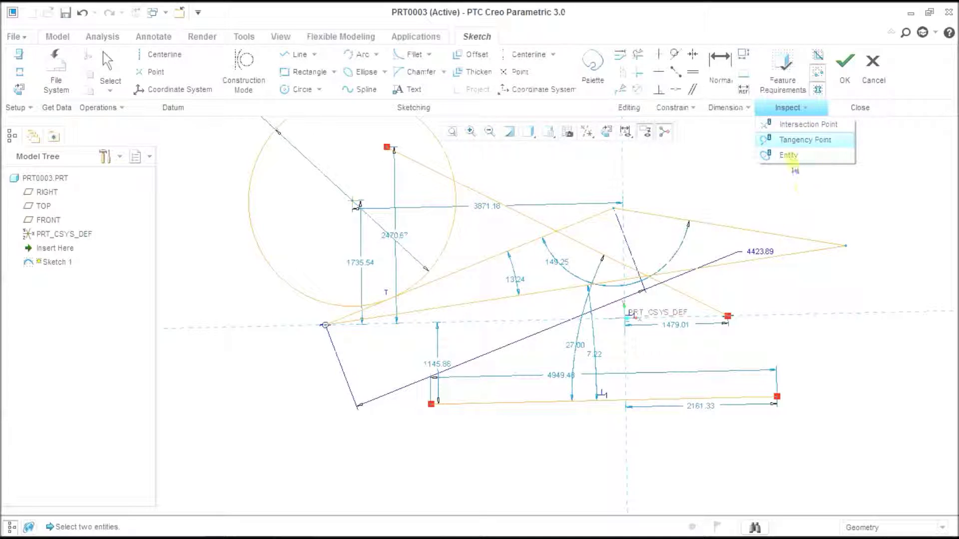
{"action": "left_click", "coordinate": [790, 158]}
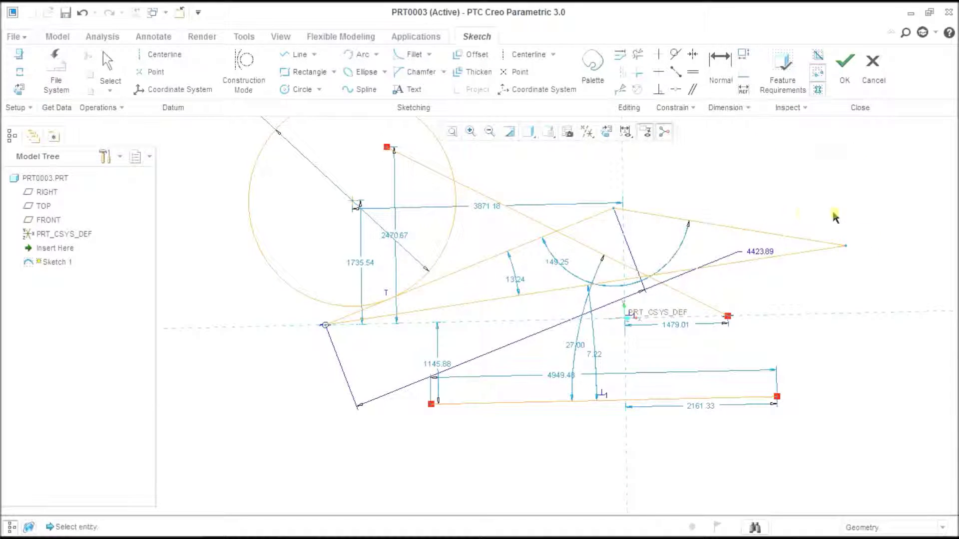
{"action": "left_click", "coordinate": [794, 243]}
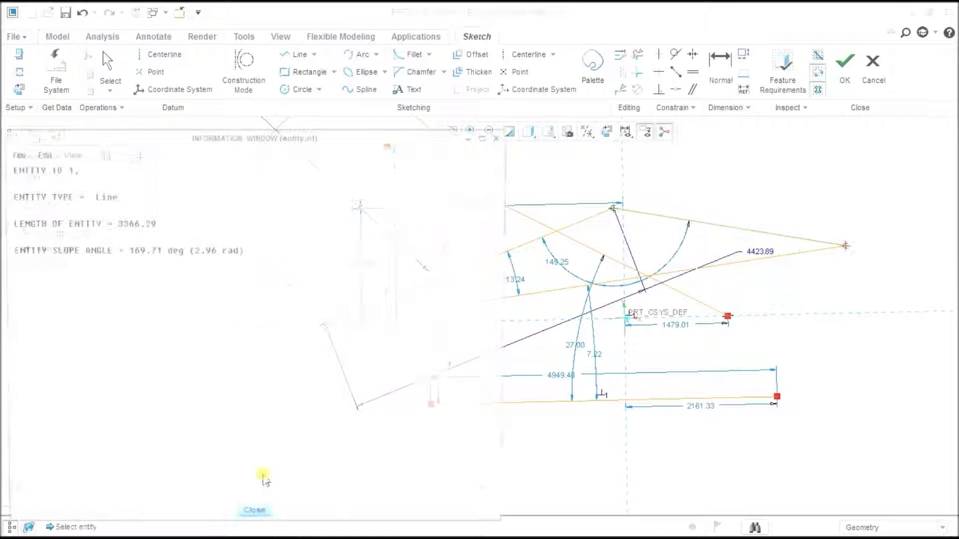
{"action": "left_click_drag", "start_coordinate": [118, 136], "coordinate": [218, 95]}
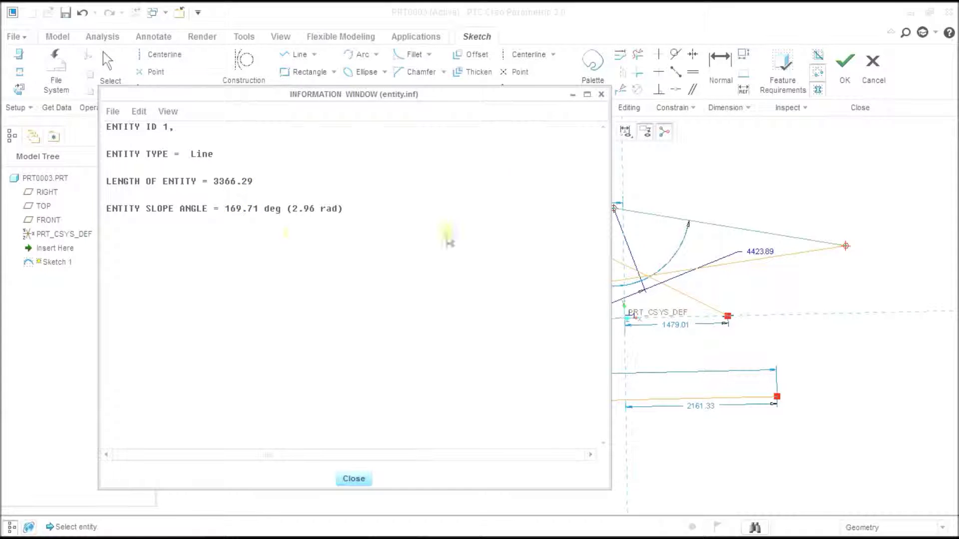
{"action": "left_click", "coordinate": [601, 95]}
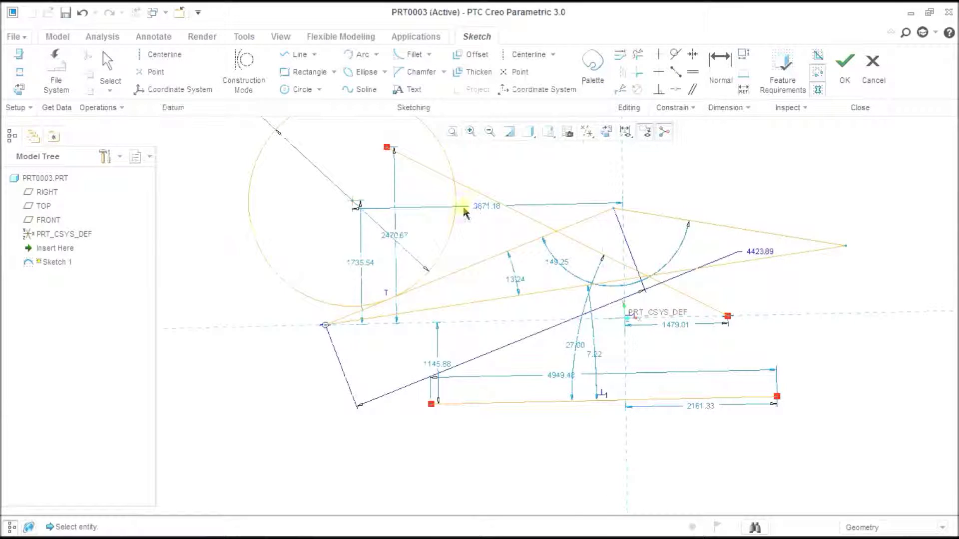
{"action": "left_click", "coordinate": [455, 224]}
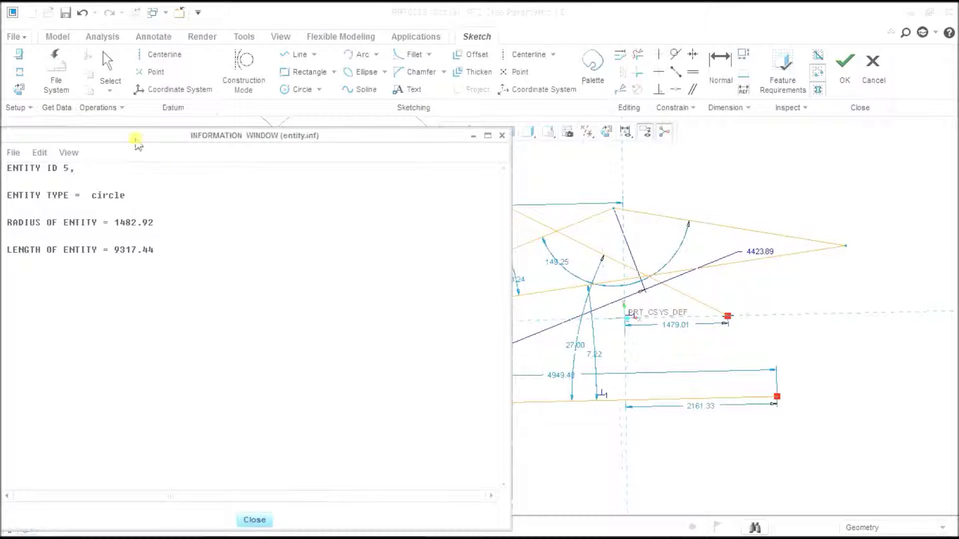
{"action": "left_click_drag", "start_coordinate": [135, 140], "coordinate": [239, 70]}
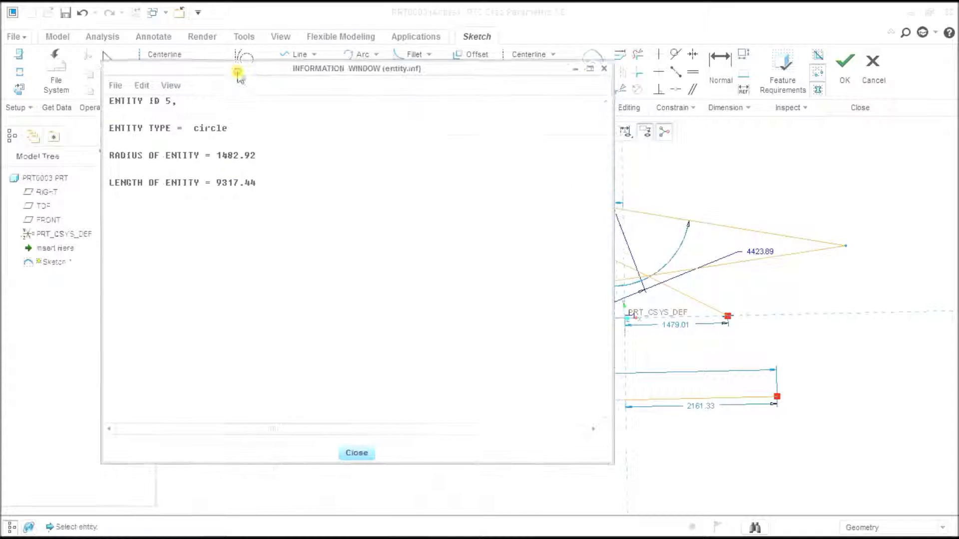
{"action": "left_click", "coordinate": [356, 454]}
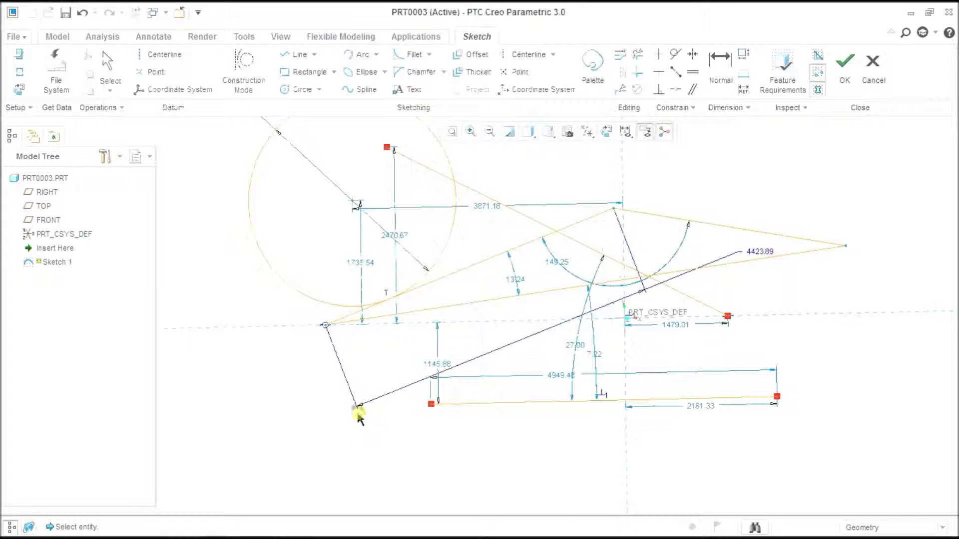